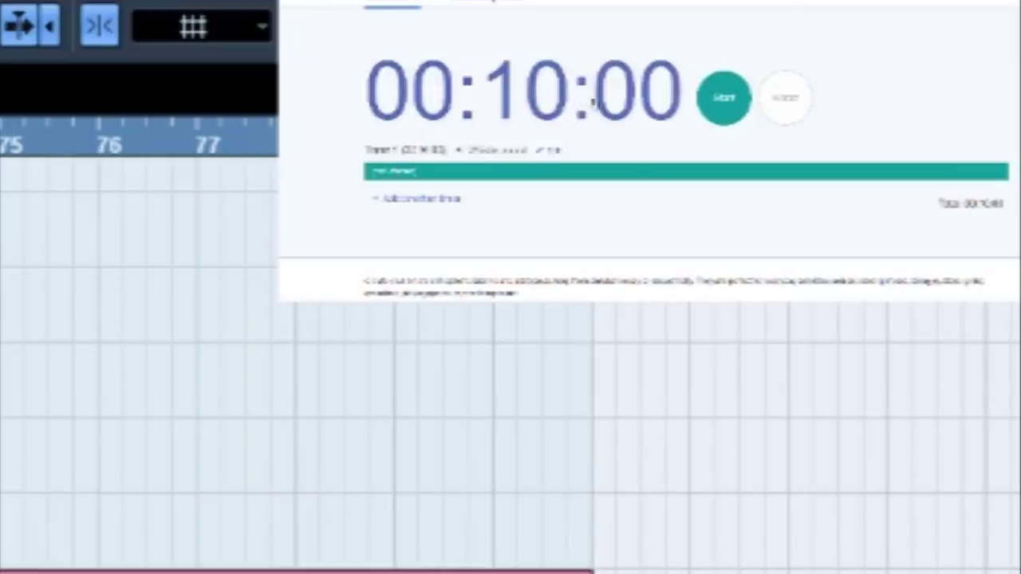
# Start the 10-minute countdown timer and set the quantize to 1/8 in the Timpani part
pyautogui.click(724, 100)
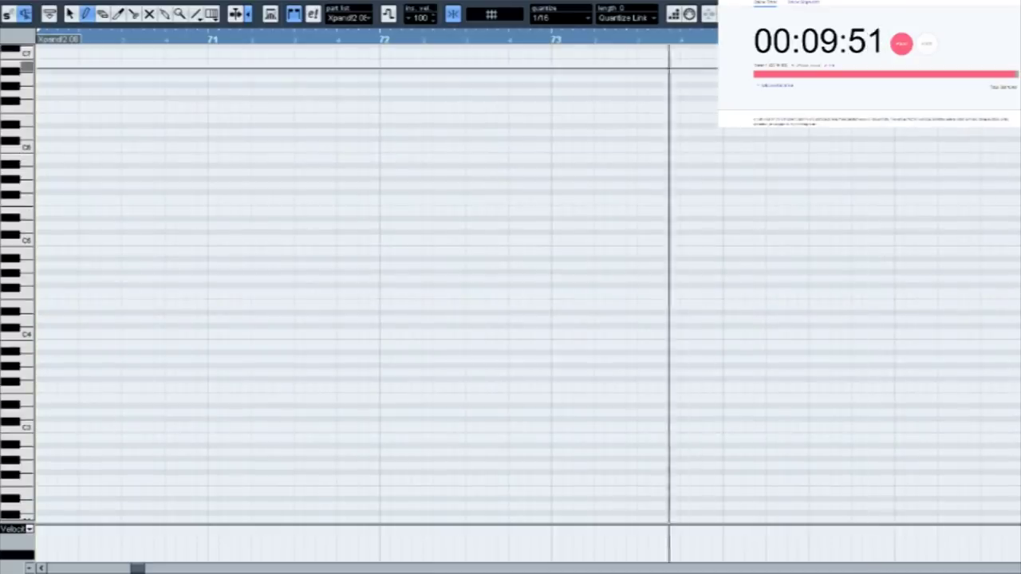
pyautogui.click(560, 18)
pyautogui.click(552, 74)
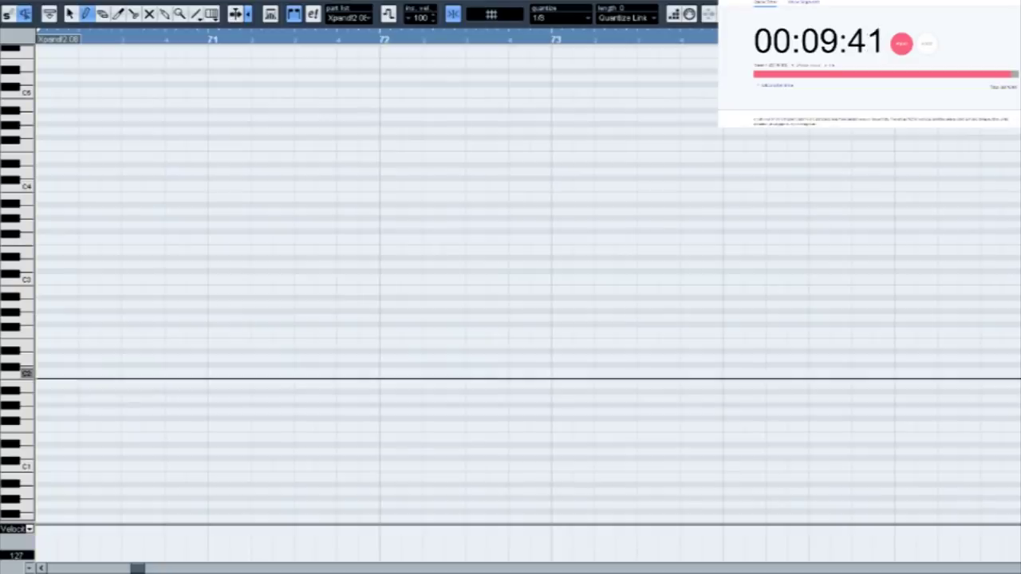
# Draw alternating C2 and G1 eighth notes on the beats of bar 70 and duplicate them into bar 71
pyautogui.click(90, 411)
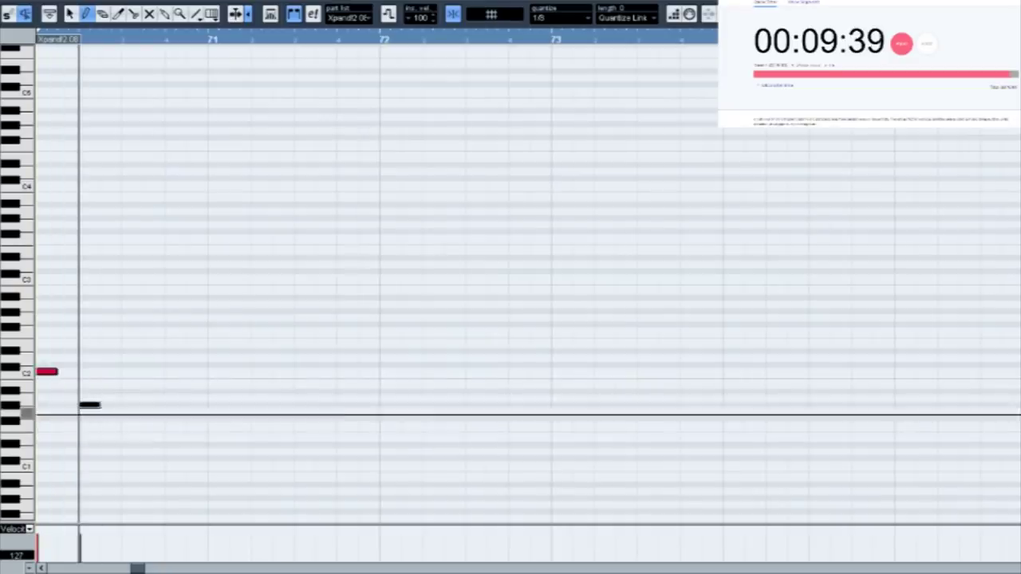
pyautogui.click(132, 371)
pyautogui.click(176, 412)
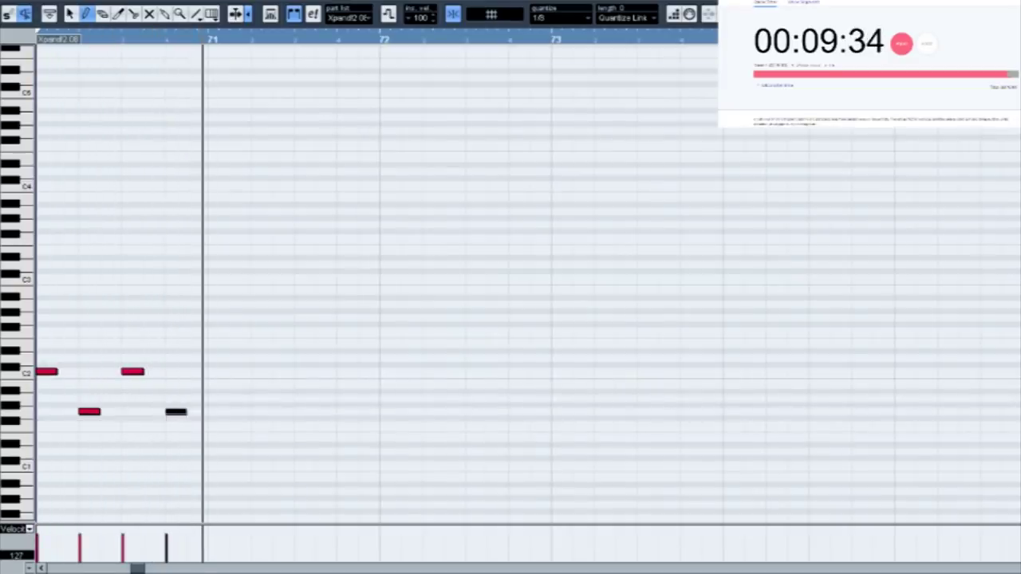
pyautogui.hotkey('ctrl', 'd')
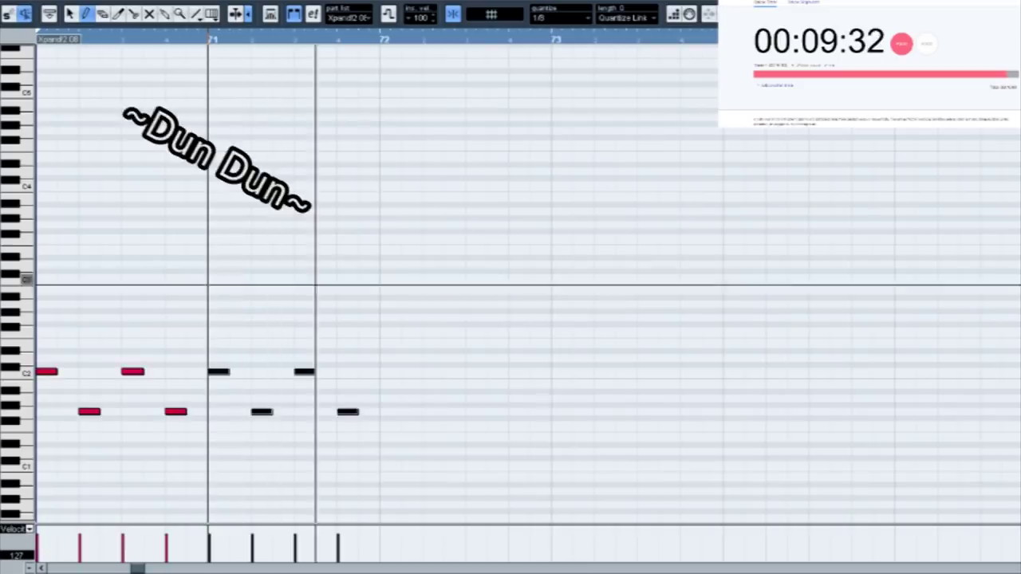
# Add an extra C2 note directly after the first one in bar 71 and duplicate the two-bar pattern into bars 72 and 73
pyautogui.click(240, 372)
pyautogui.hotkey('ctrl', 'a')
pyautogui.hotkey('ctrl', 'd')
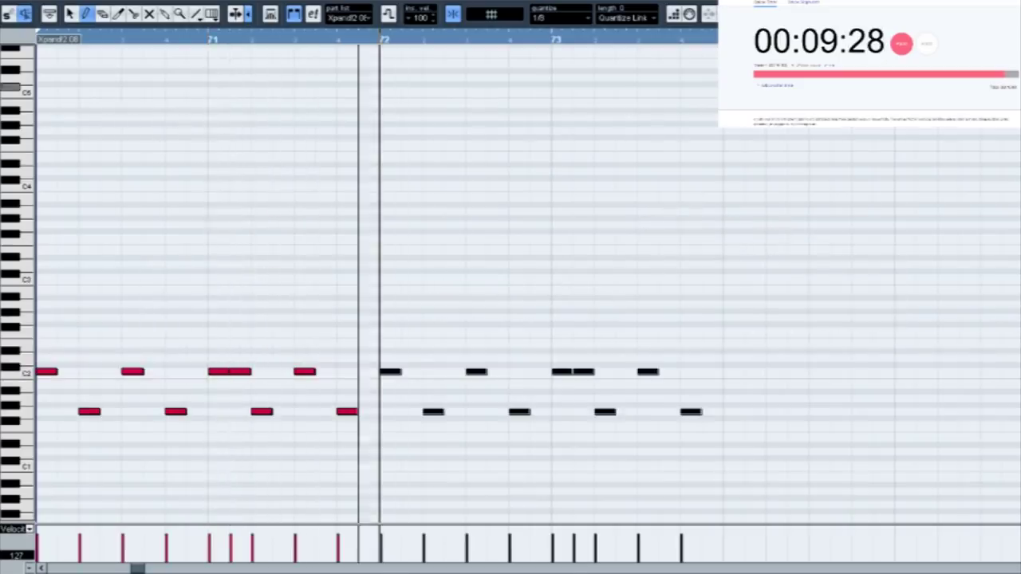
# Play back the timpani pattern to check how it sounds
pyautogui.click(41, 568)
pyautogui.click(254, 39)
pyautogui.press('space')
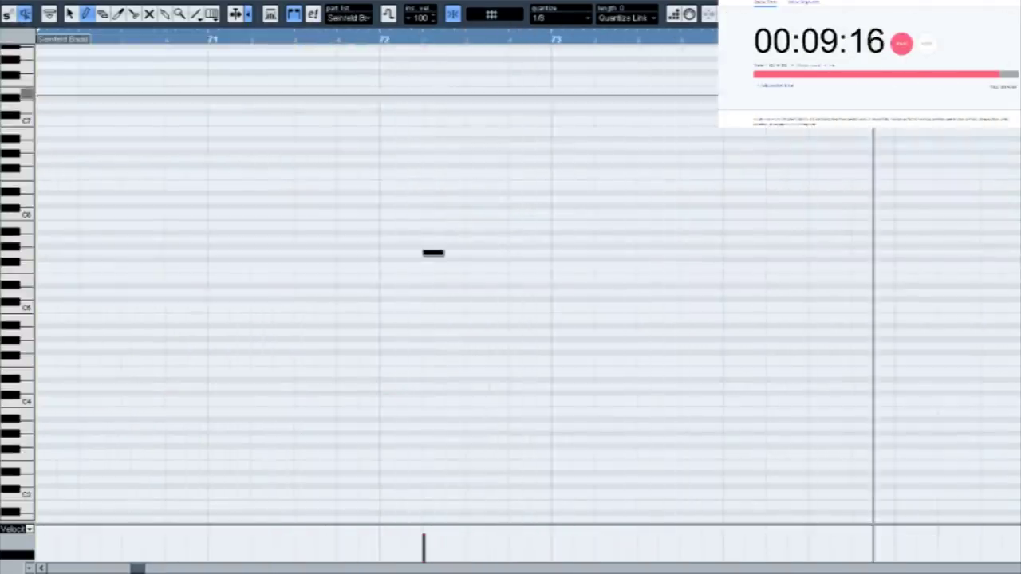
# Repeat a rising four-note quarter-note figure from C1 to A#1 through bars 70 to 73 of the Seinfeld Badd part and play it back
pyautogui.scroll(-5, 492, 383)
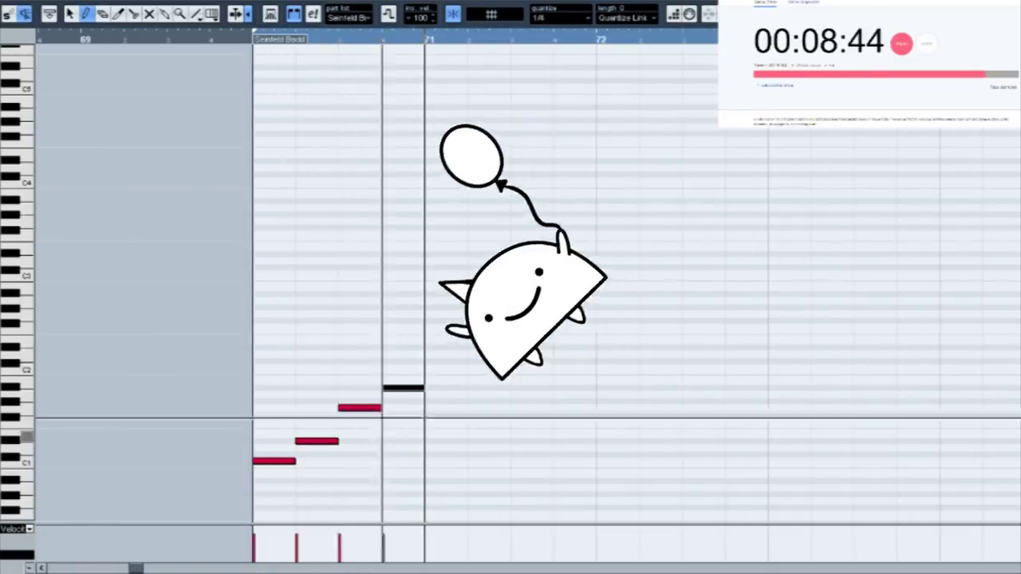
pyautogui.hotkey('ctrl', 'a')
pyautogui.hotkey('ctrl', 'd')
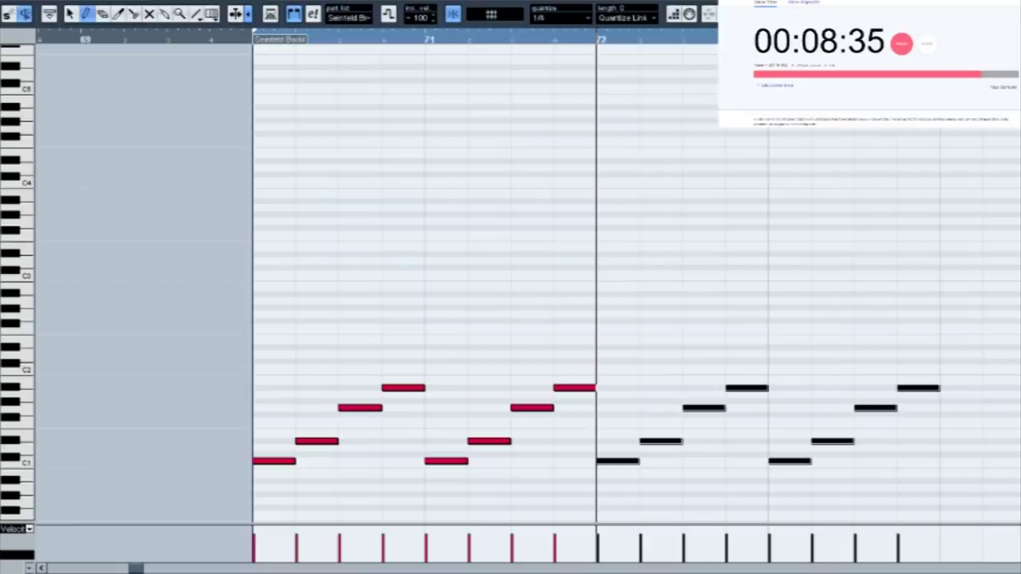
pyautogui.press('Escape')
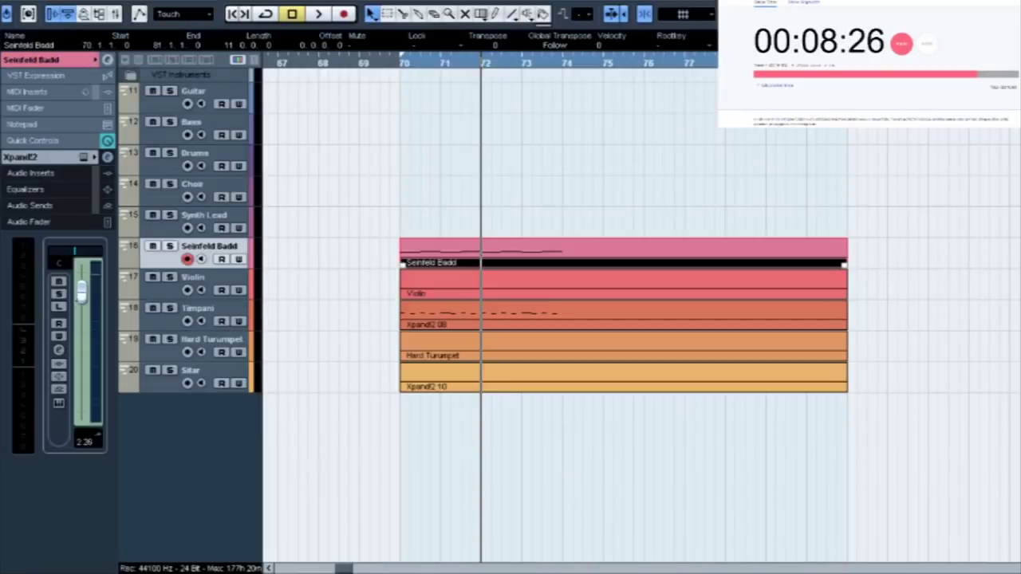
pyautogui.press('KP_1')
pyautogui.press('space')
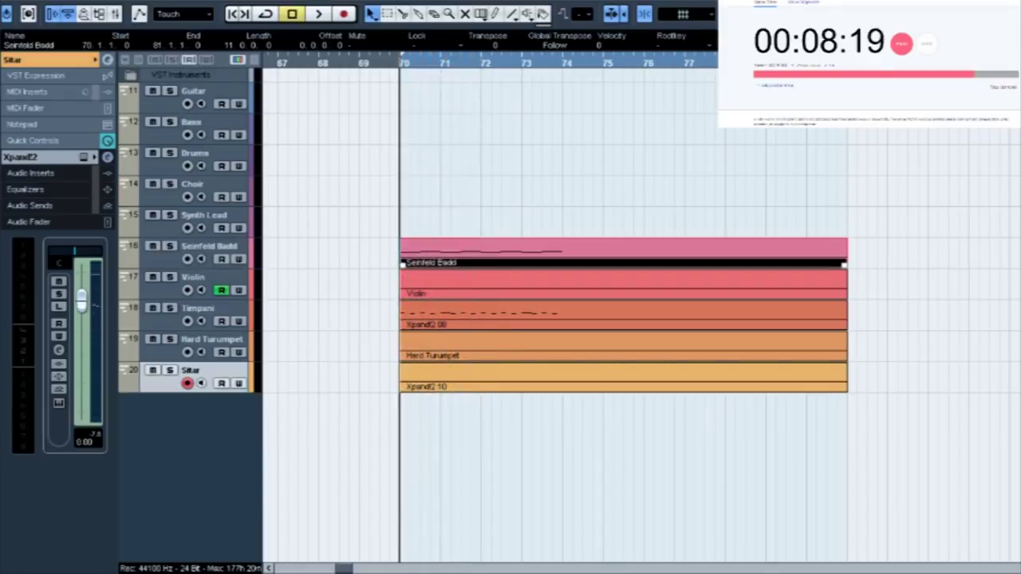
# Place a C4 note at the start of bar 70 in the Sitar part and set the quantize to 1/16
pyautogui.doubleClick(439, 375)
pyautogui.click(439, 375)
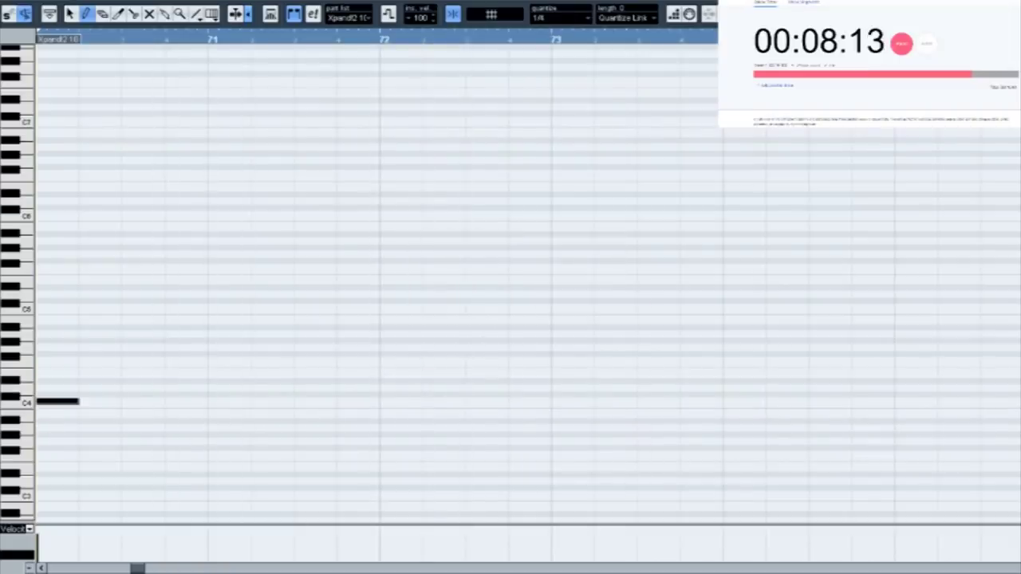
pyautogui.click(552, 86)
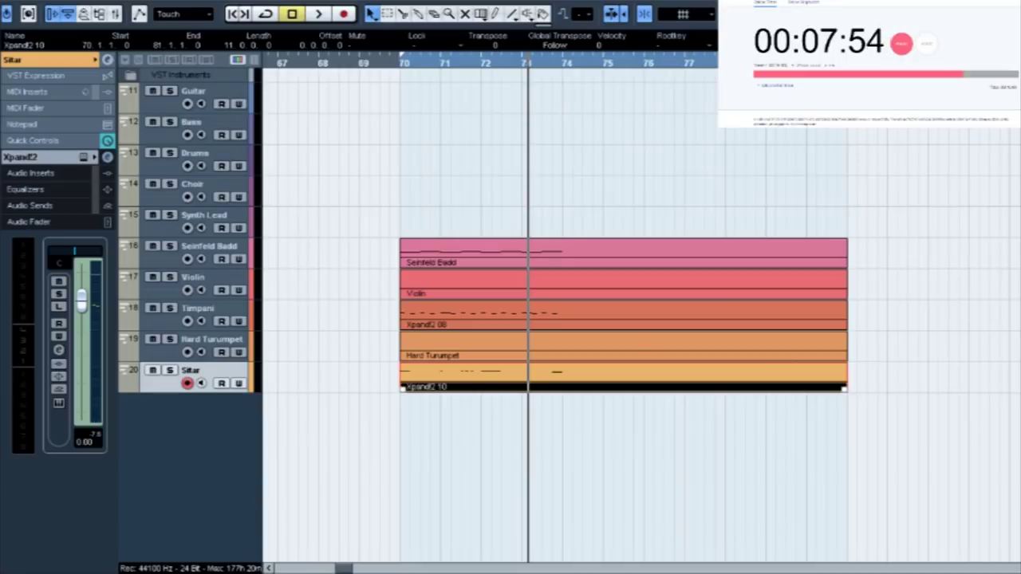
# Draw sustained notes in the Violin part: C4 over bars 70 and 71, C#4 over bar 72, and another note over bar 73
pyautogui.press('KP_1')
pyautogui.click(200, 278)
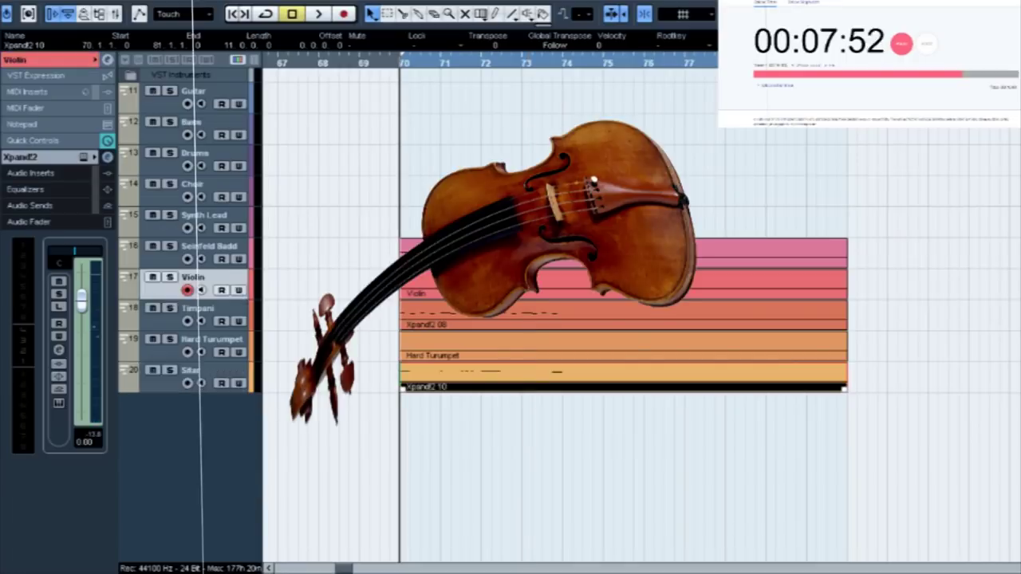
pyautogui.doubleClick(412, 284)
pyautogui.moveTo(43, 406); pyautogui.dragTo(197, 409)
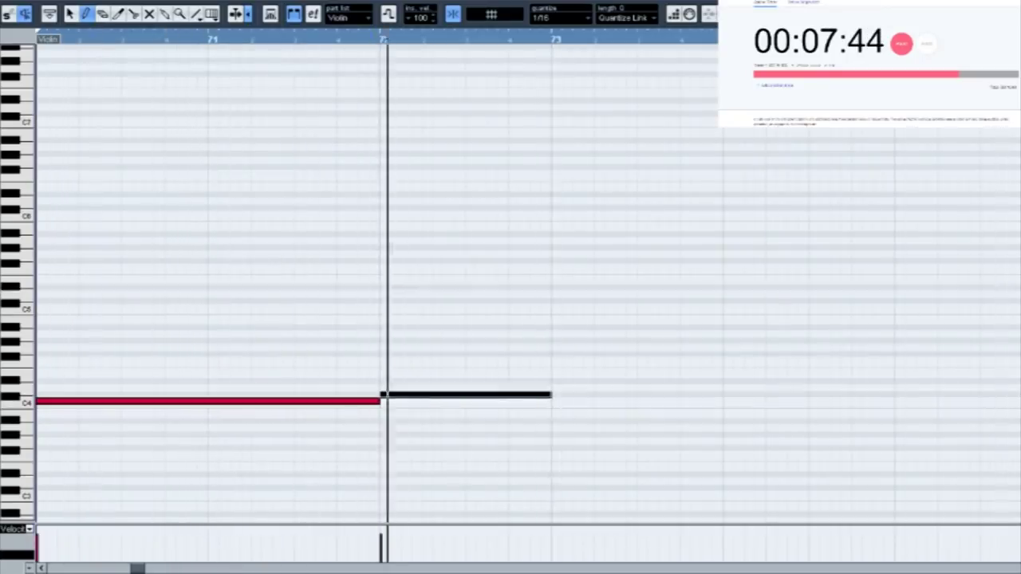
pyautogui.scroll(-4, 822, 392)
pyautogui.moveTo(553, 278); pyautogui.dragTo(723, 278)
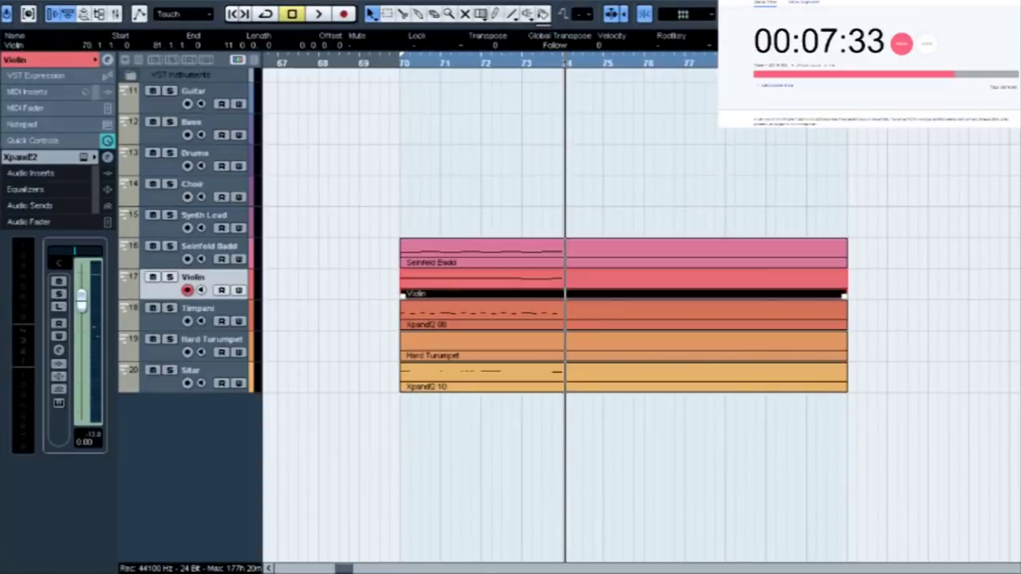
# Draw a melody of short 1/16 notes in the Hard Turumpet part across bars 70 to 73, starting on C3 and ending on B3
pyautogui.press('KP_1')
pyautogui.doubleClick(413, 343)
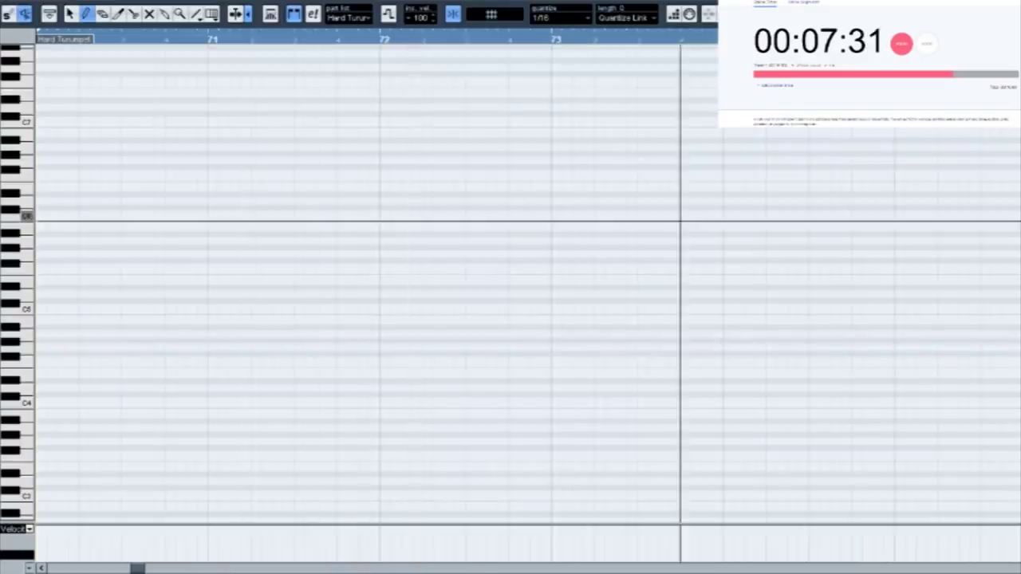
pyautogui.scroll(-3, 679, 221)
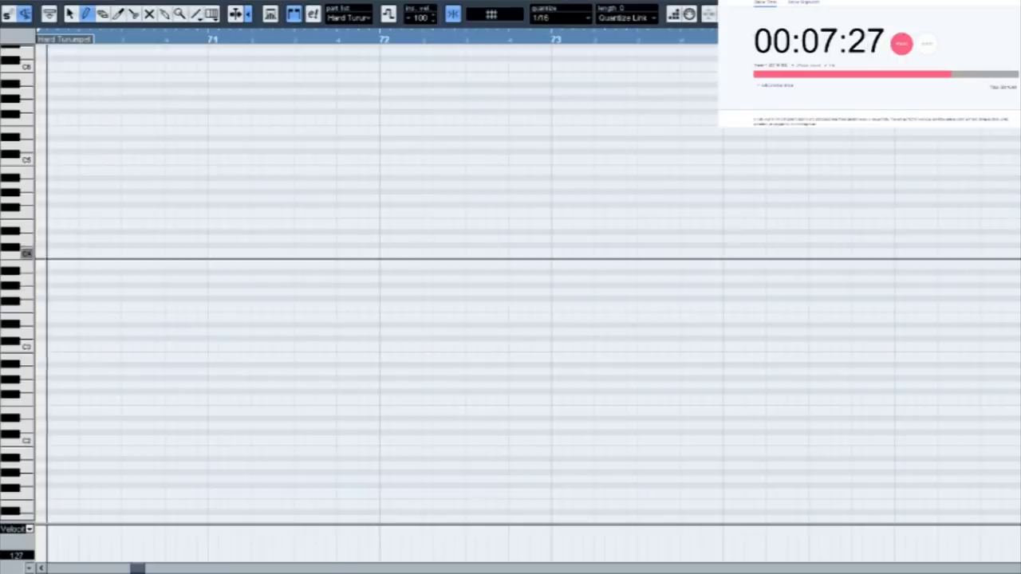
pyautogui.click(41, 345)
pyautogui.click(62, 345)
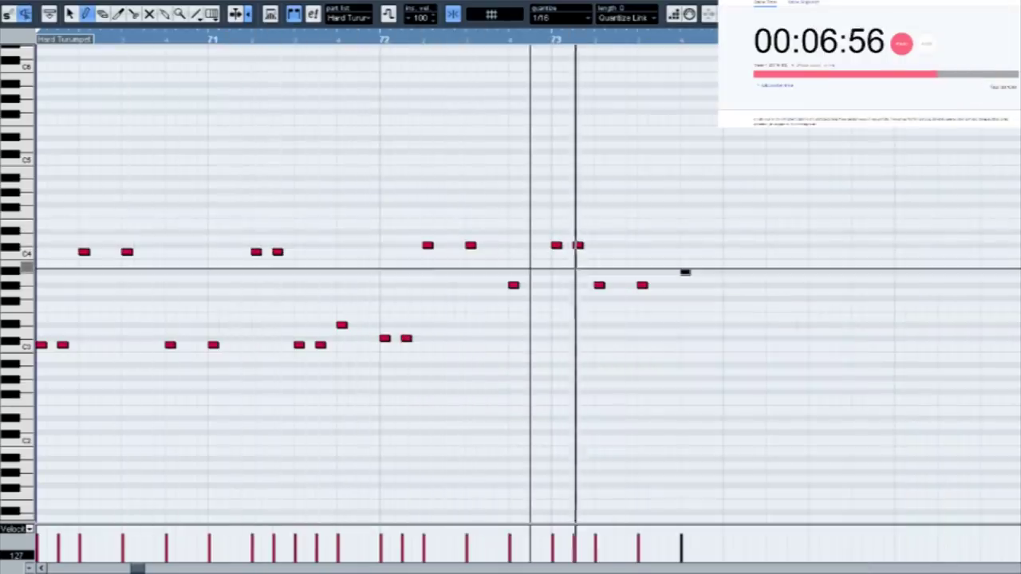
pyautogui.click(684, 265)
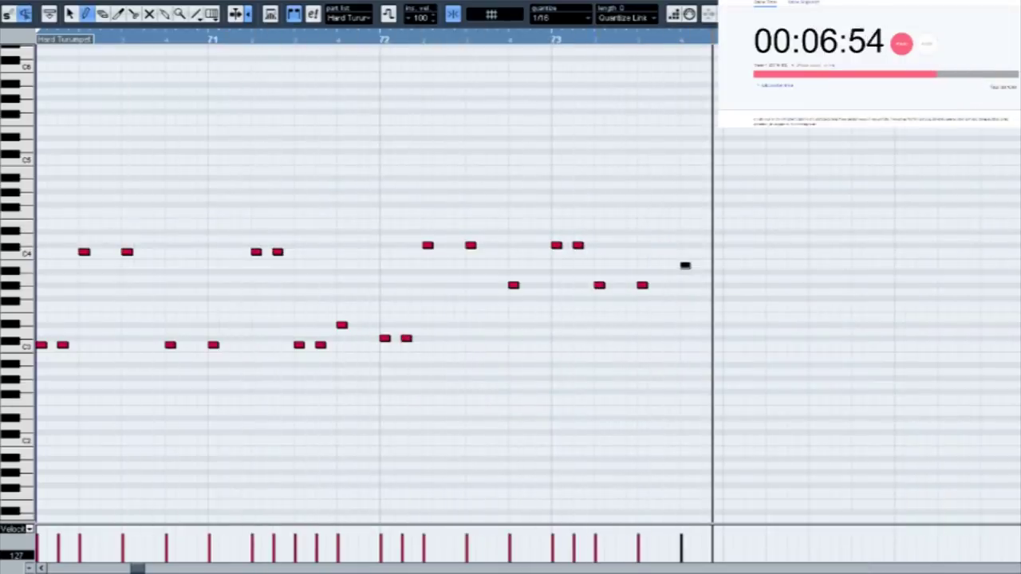
pyautogui.press('Return')
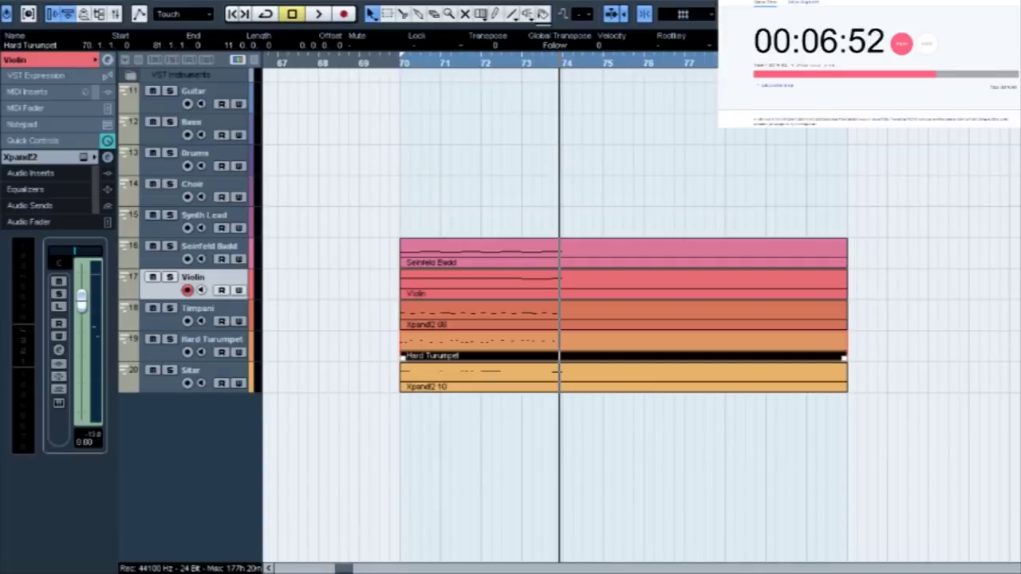
# Play back all five instrument parts together from bar 70
pyautogui.press('KP_1')
pyautogui.press('space')
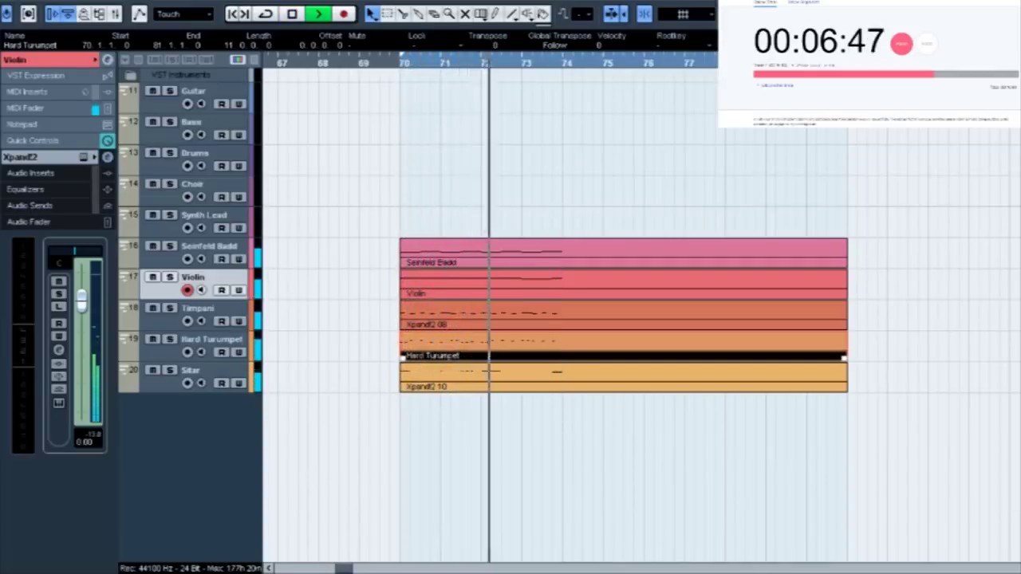
pyautogui.press('space')
# Select all five parts from Seinfeld Badd to Sitar and shorten them to end at bar 74
pyautogui.click(563, 62)
pyautogui.moveTo(867, 120); pyautogui.dragTo(974, 163)
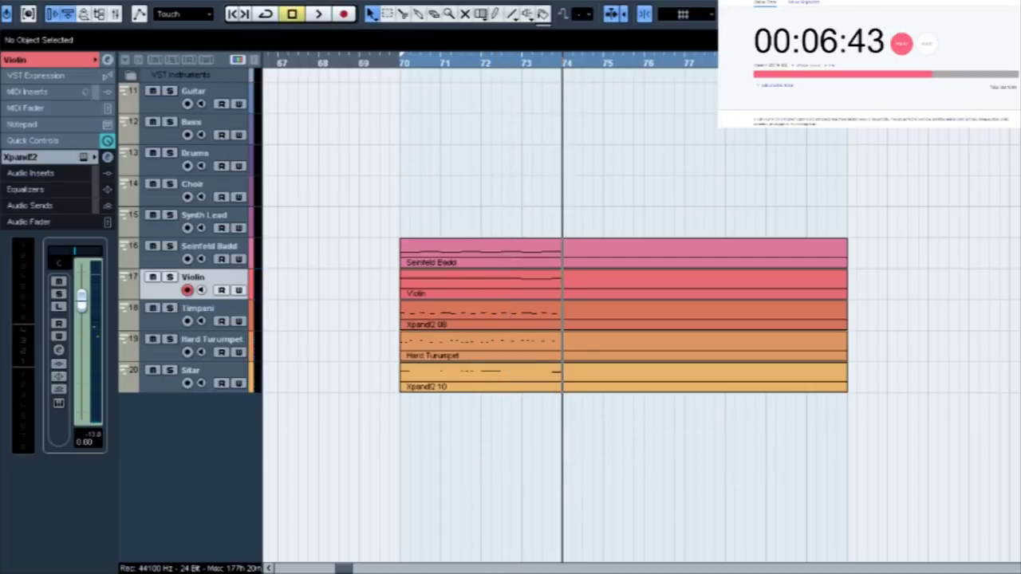
pyautogui.moveTo(834, 212); pyautogui.dragTo(792, 382)
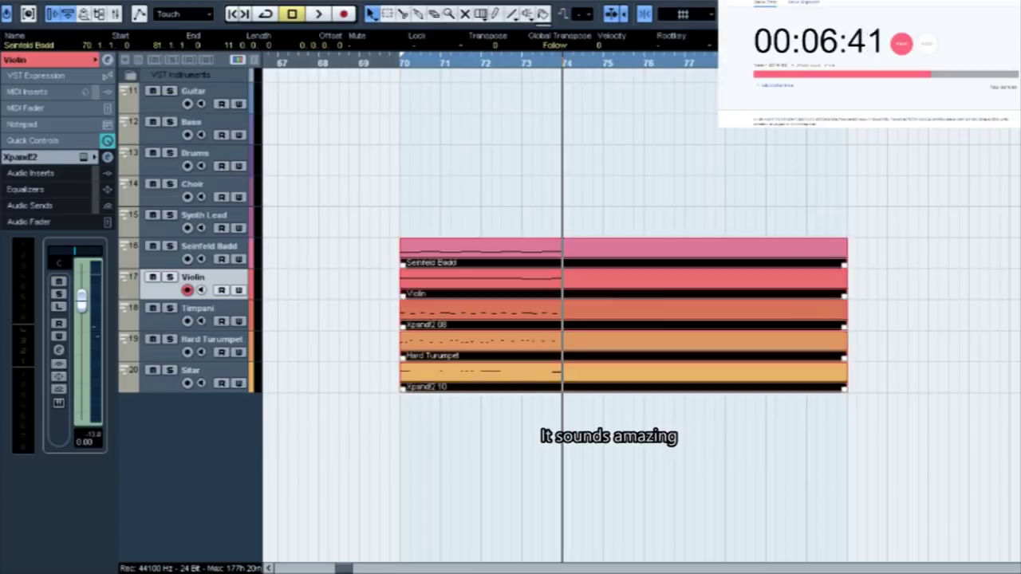
pyautogui.moveTo(846, 269); pyautogui.dragTo(562, 272)
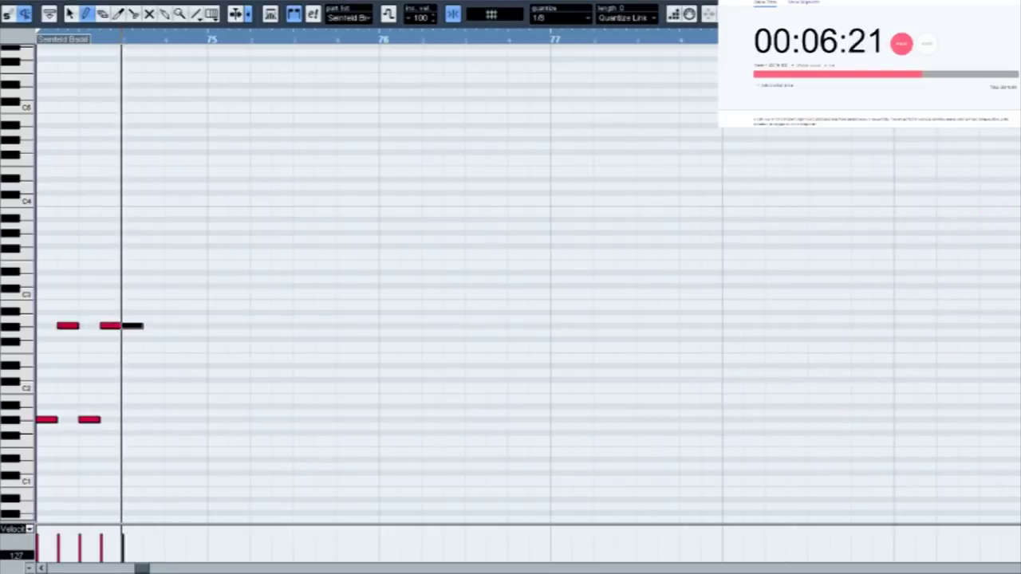
# Repeat the octave eighth-note pattern through bar 75 of the second Seinfeld Badd part and copy that part onto the Timpani track at bar 74
pyautogui.hotkey('ctrl', 'd')
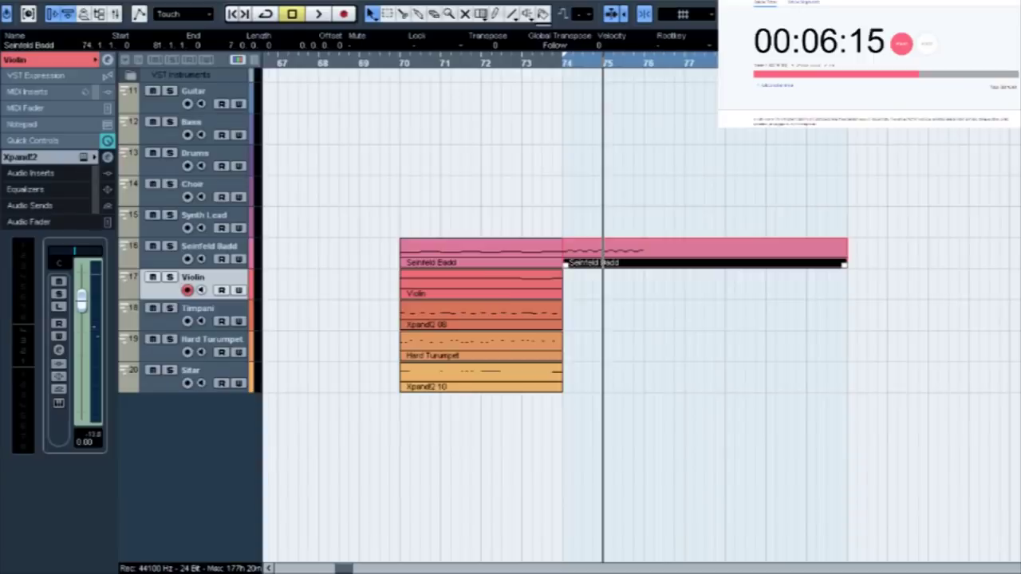
pyautogui.press('KP_1')
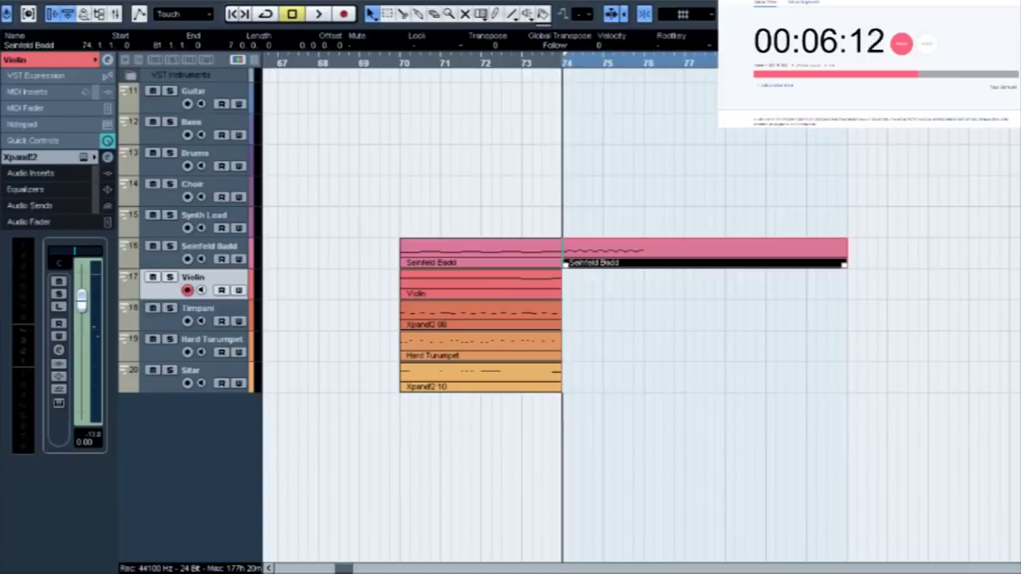
pyautogui.click(203, 309)
pyautogui.hotkey('ctrl', 'v')
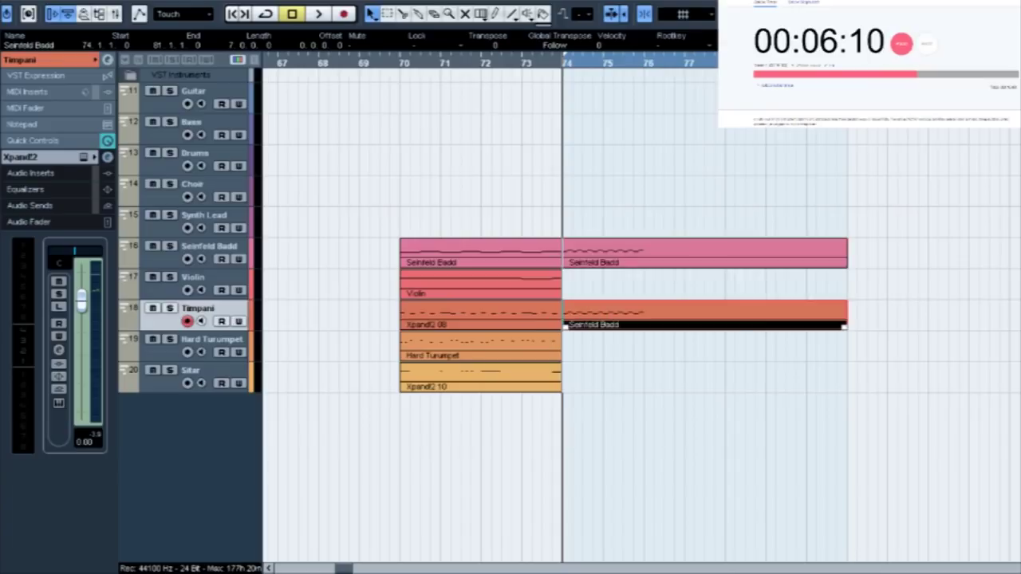
# Raise the bar 75 notes by two semitones in the part copied onto the Timpani track
pyautogui.doubleClick(593, 314)
pyautogui.scroll(-5, 697, 265)
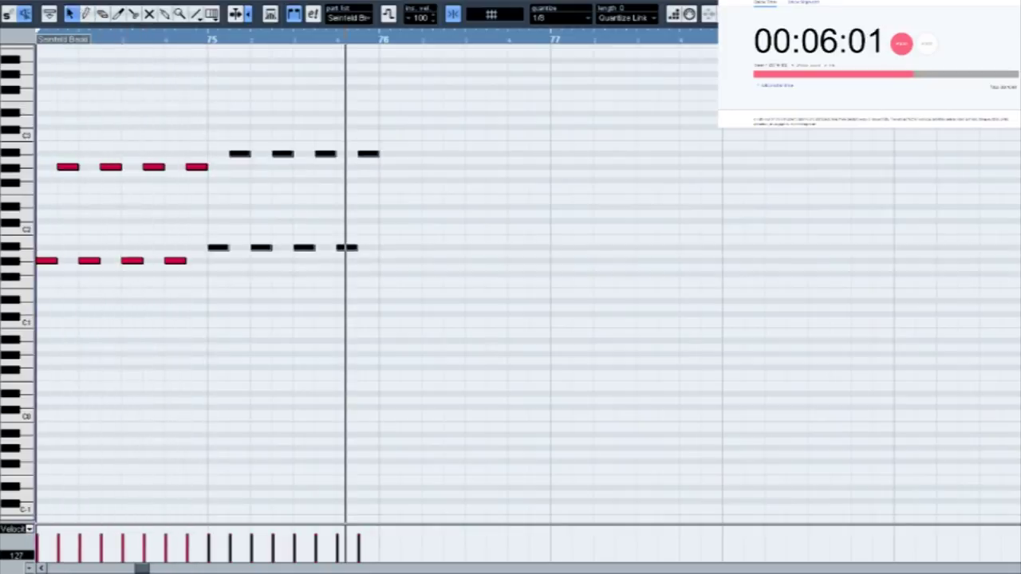
pyautogui.press('Return')
# Raise the bar 75 notes of the second Seinfeld Badd part by two semitones to match the timpani
pyautogui.doubleClick(622, 252)
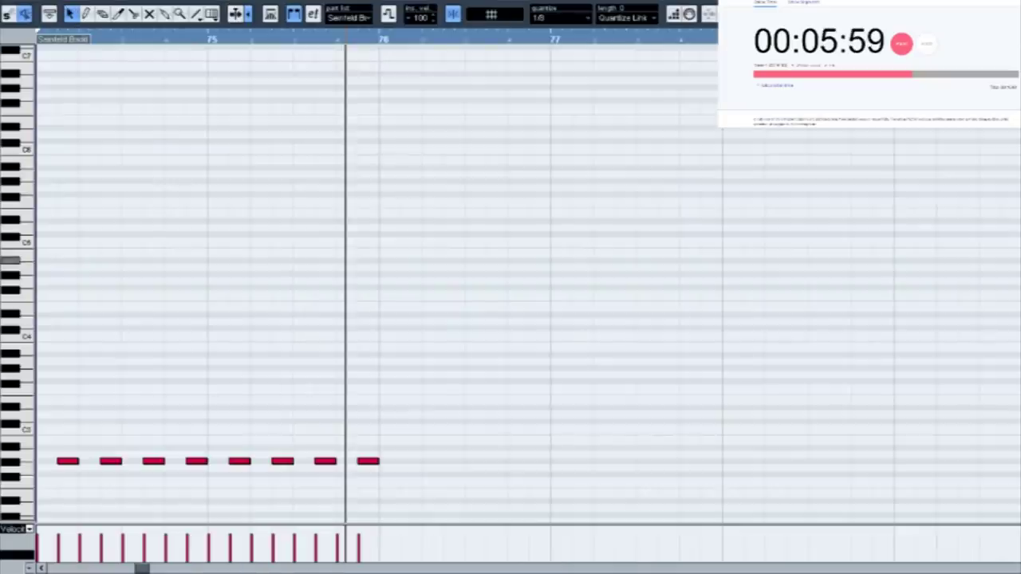
pyautogui.scroll(-4, 622, 193)
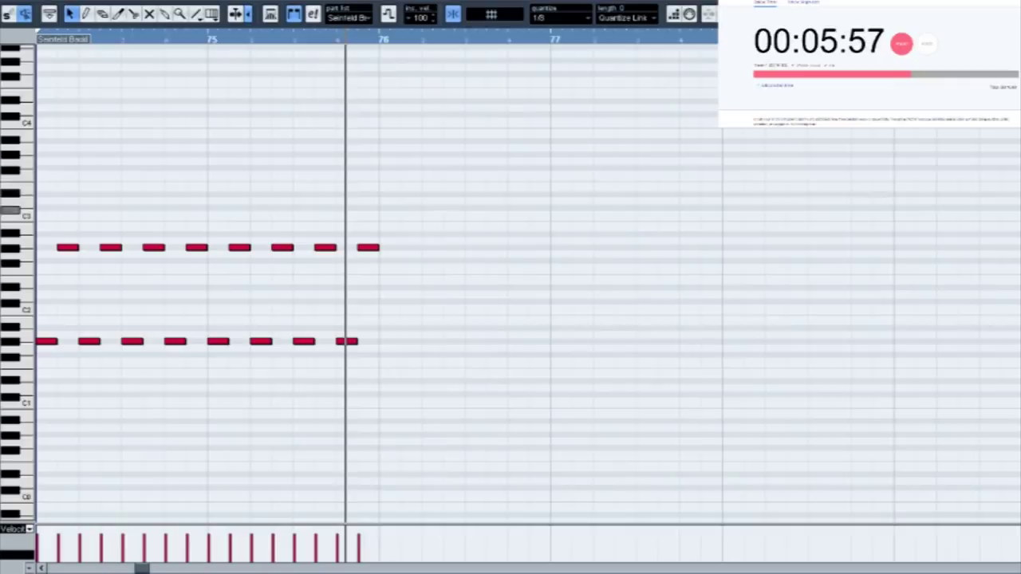
pyautogui.moveTo(444, 406); pyautogui.dragTo(444, 406)
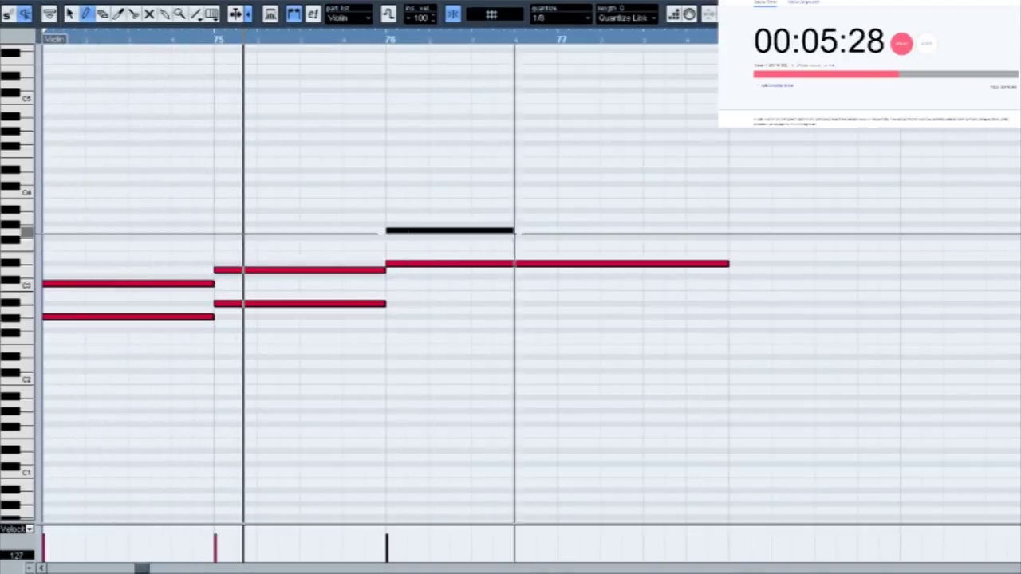
# Close the violin notes and extend the second Seinfeld Badd part to end at bar 78
pyautogui.press('Return')
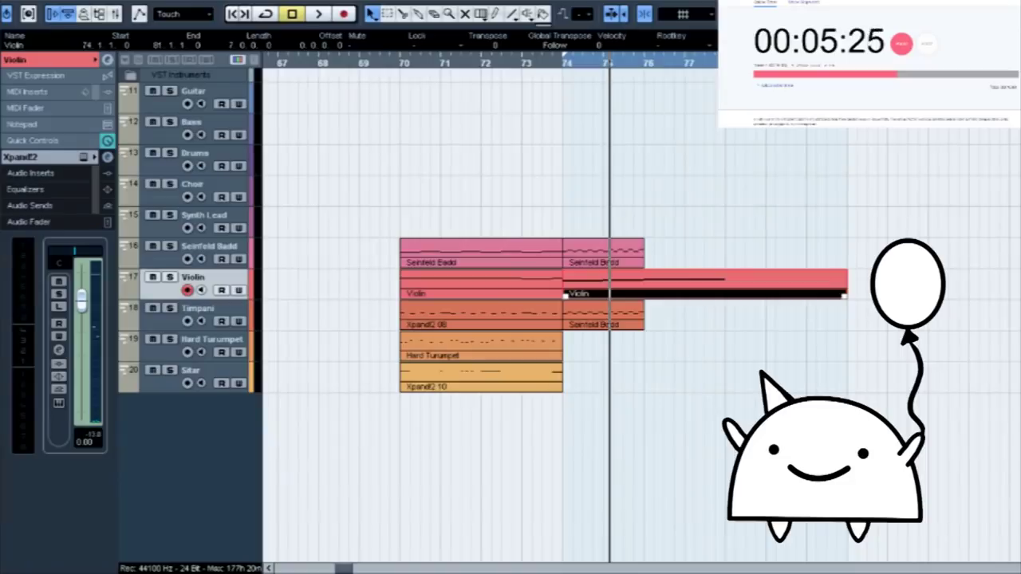
pyautogui.click(631, 259)
pyautogui.moveTo(643, 267); pyautogui.dragTo(725, 269)
# Copy all notes of the second Seinfeld Badd part to bar 76 and transpose the copies up five semitones
pyautogui.doubleClick(701, 257)
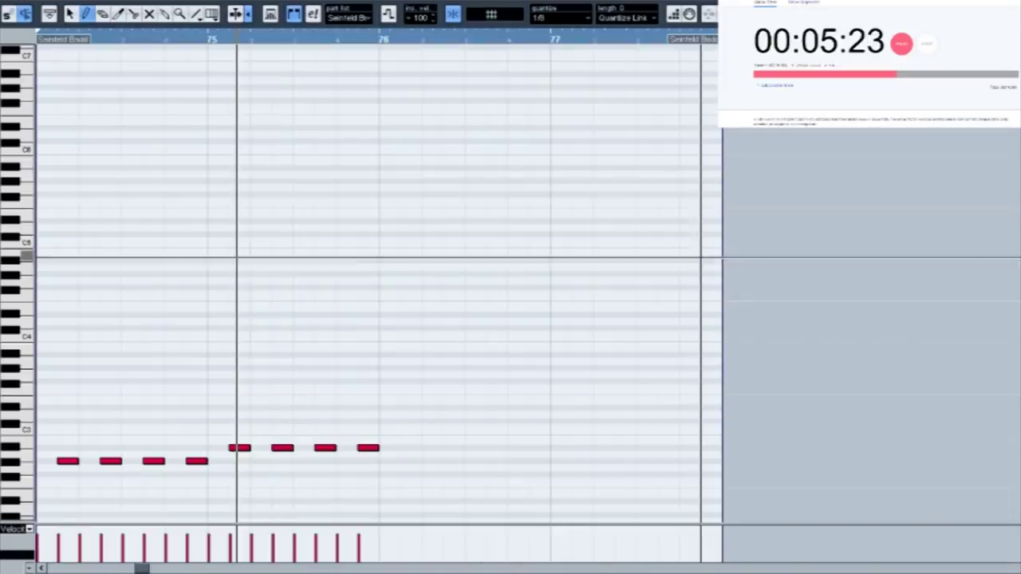
pyautogui.scroll(-7, 379, 283)
pyautogui.hotkey('ctrl', 'a')
pyautogui.hotkey('ctrl', 'c')
pyautogui.click(379, 37)
pyautogui.hotkey('ctrl', 'v')
pyautogui.press('Up')
pyautogui.press('Up')
pyautogui.press('Up')
pyautogui.press('Up')
pyautogui.press('Up')
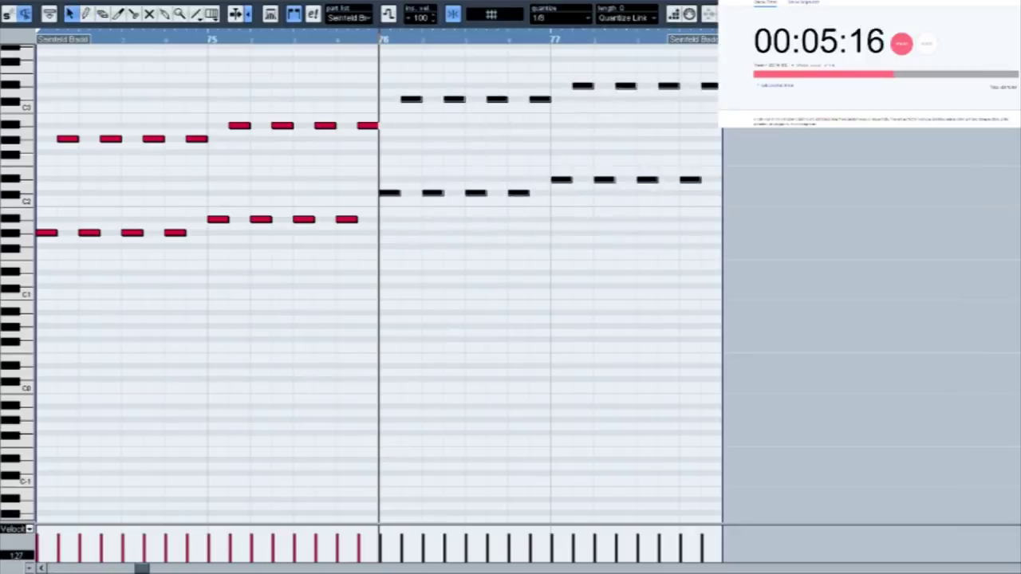
# Raise the bar 76 and 77 notes two more semitones and lower the bar 77 notes to match bar 76's pitch
pyautogui.press('Up')
pyautogui.press('Up')
pyautogui.moveTo(563, 53); pyautogui.dragTo(712, 193)
pyautogui.press('Down')
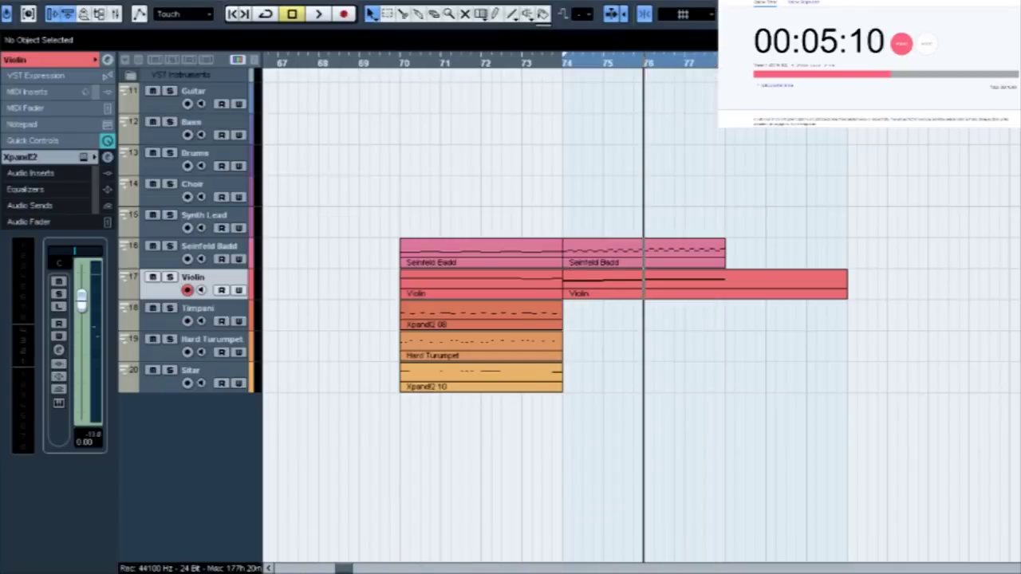
# Copy the second Seinfeld Badd part onto the Timpani track at bar 74
pyautogui.press('KP_1')
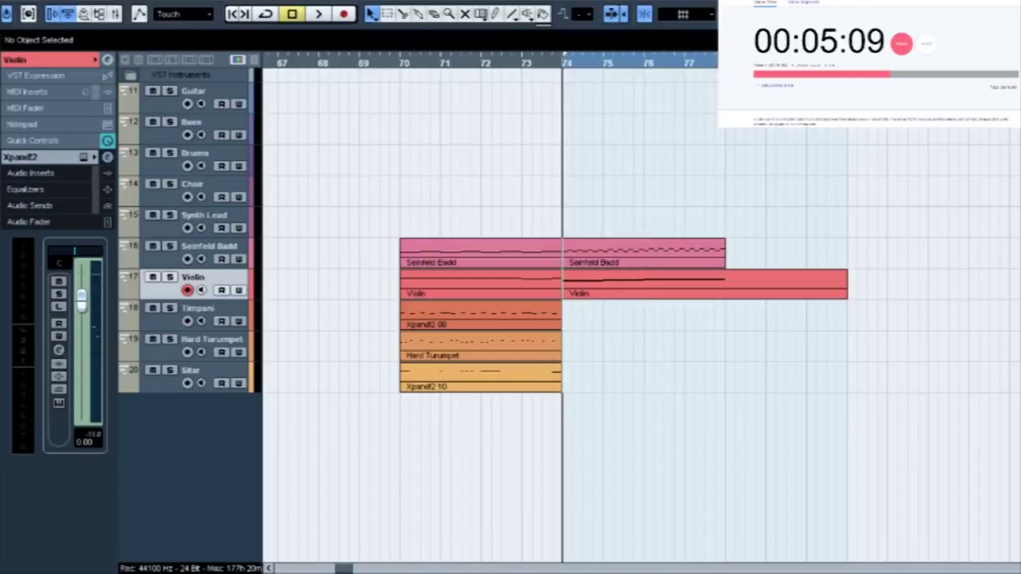
pyautogui.click(644, 252)
pyautogui.click(209, 309)
pyautogui.hotkey('ctrl', 'x')
pyautogui.hotkey('ctrl', 'v')
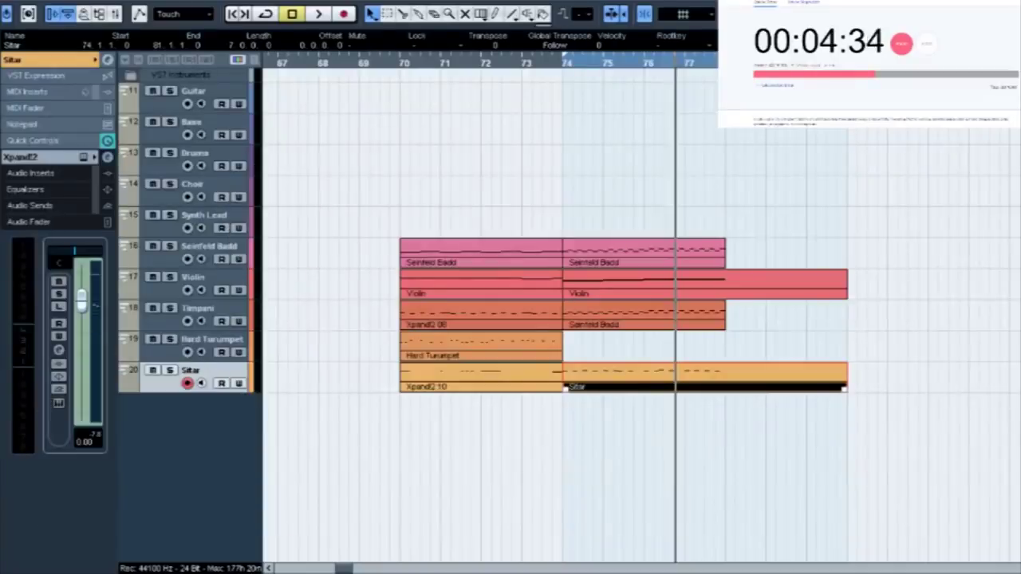
# Duplicate the Hard Turumpet's bar 75 rhythm to bar 76 one semitone higher, and duplicate it again into bar 77
pyautogui.click(211, 343)
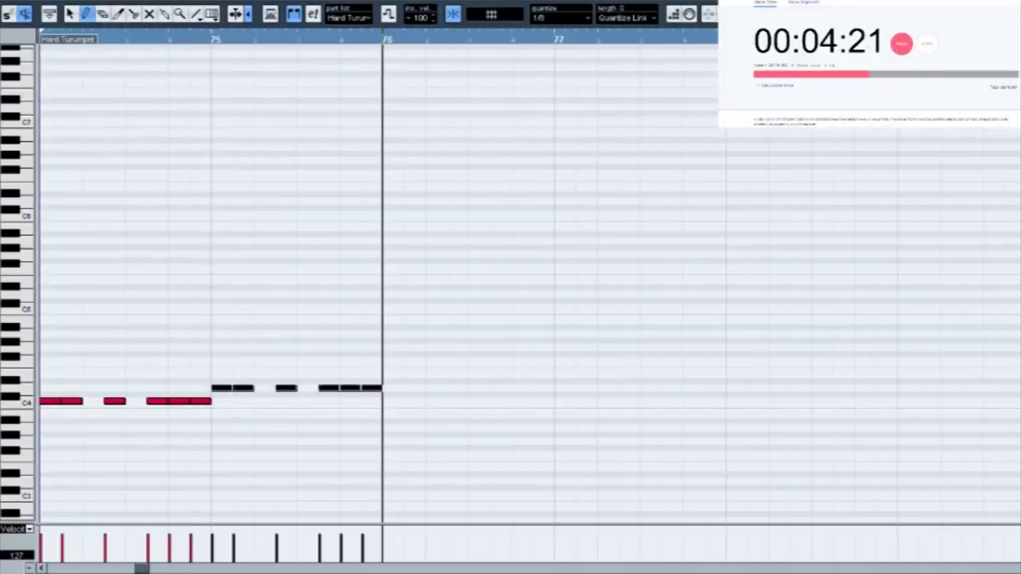
pyautogui.hotkey('ctrl', 'd')
pyautogui.press('Up')
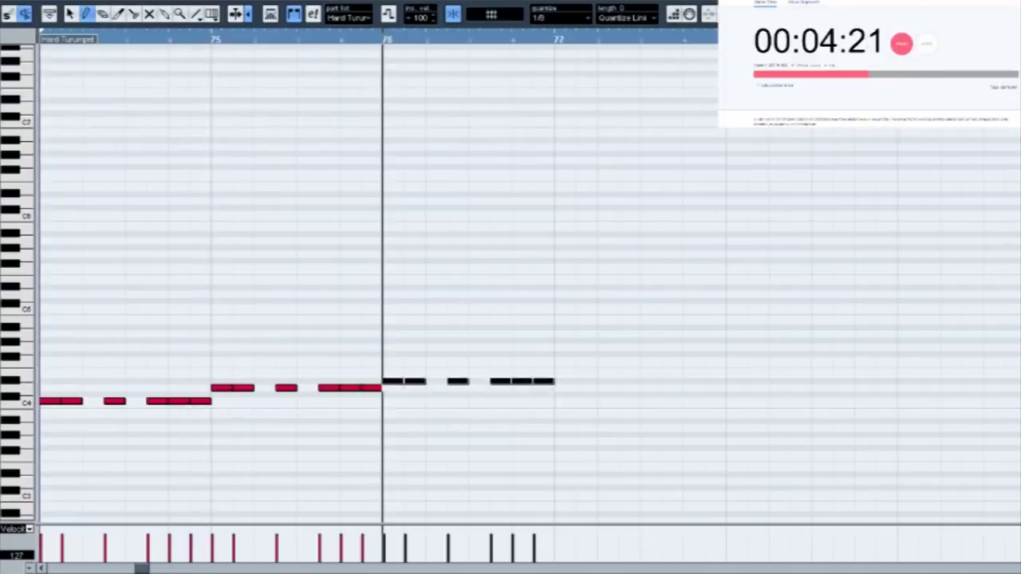
pyautogui.press('space')
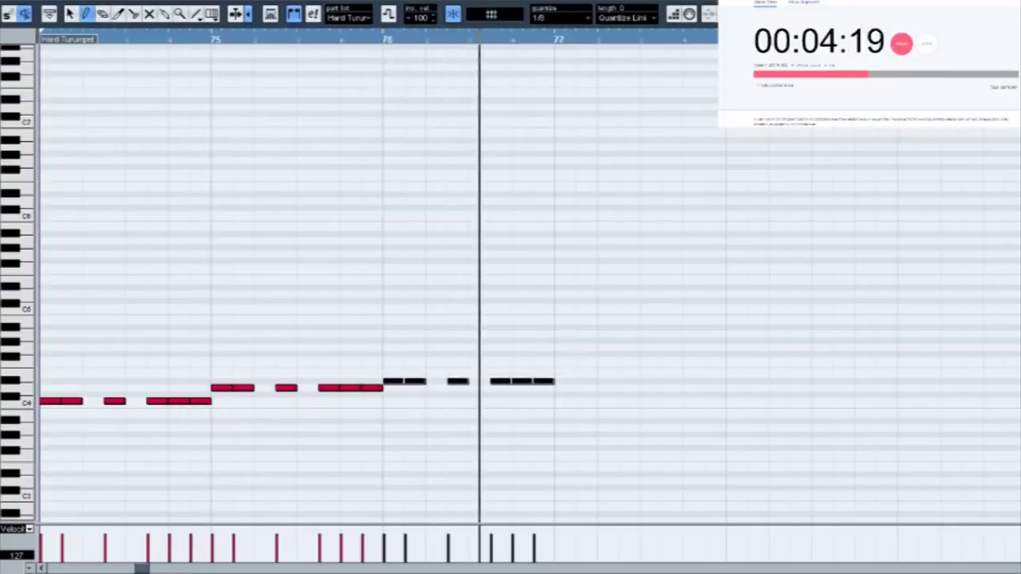
pyautogui.hotkey('ctrl', 'd')
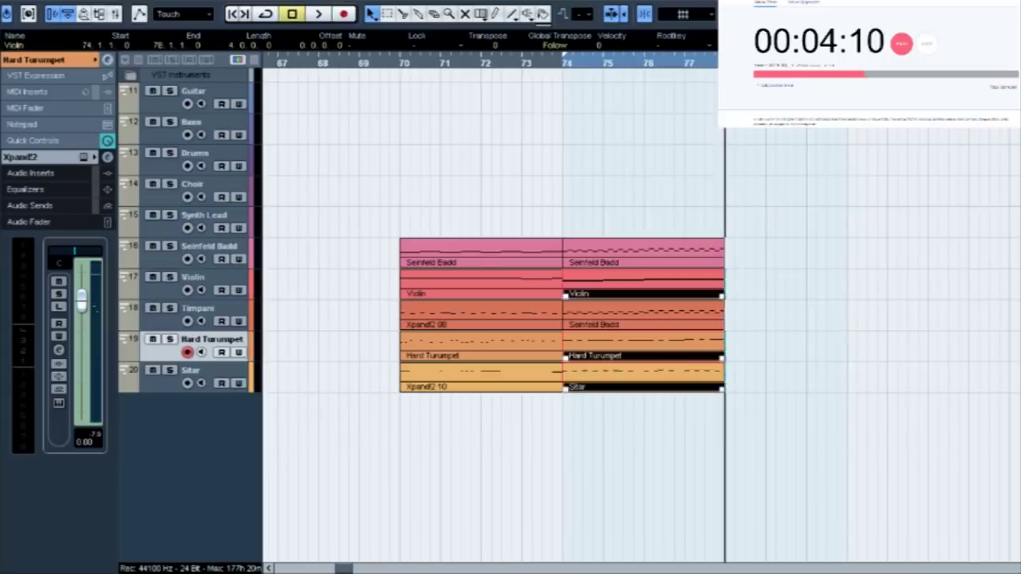
# Duplicate the five parts spanning bars 74 to 78, and move both sets four bars later so they start at bar 78
pyautogui.moveTo(679, 422); pyautogui.dragTo(566, 239)
pyautogui.hotkey('ctrl', 'd')
pyautogui.moveTo(620, 163); pyautogui.dragTo(782, 398)
pyautogui.moveTo(654, 259); pyautogui.dragTo(817, 263)
# Duplicate the five opening parts from bar 70 into the gap between bars 74 and 78
pyautogui.moveTo(499, 202); pyautogui.dragTo(447, 438)
pyautogui.click(564, 62)
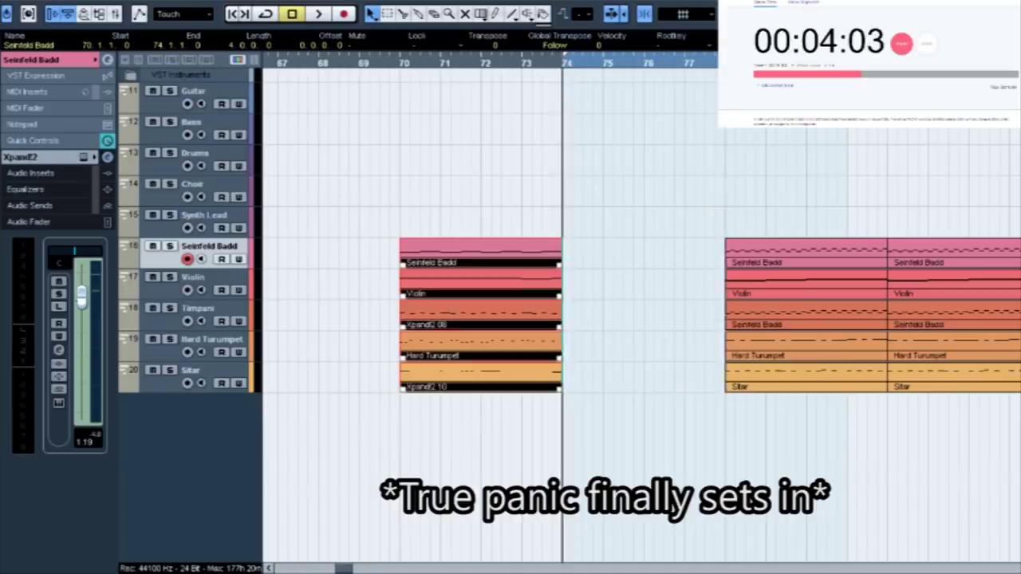
pyautogui.hotkey('ctrl', 'd')
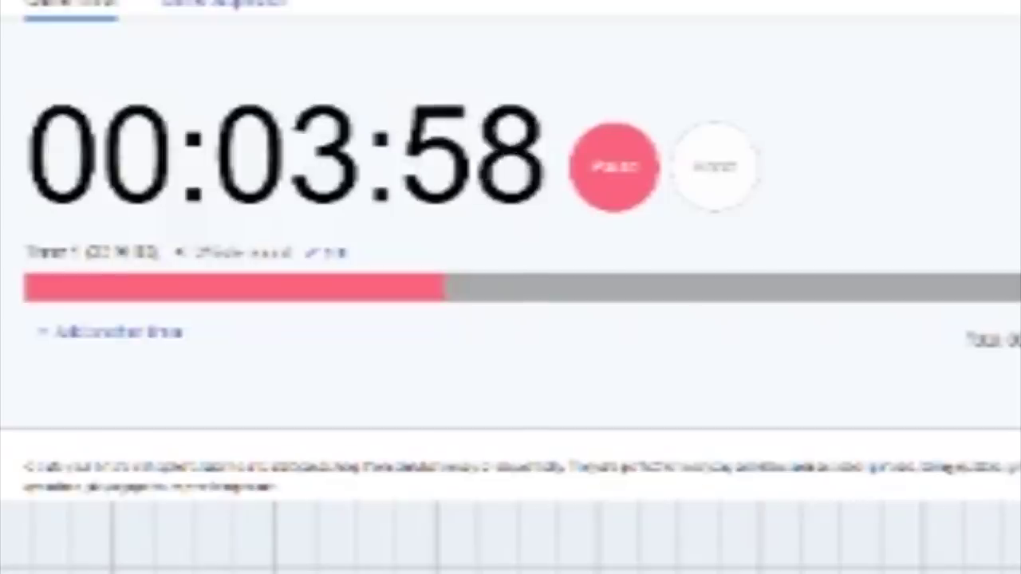
# Set the locator range from bar 86 to bar 98, beyond the end of the existing parts
pyautogui.moveTo(754, 190); pyautogui.dragTo(678, 195)
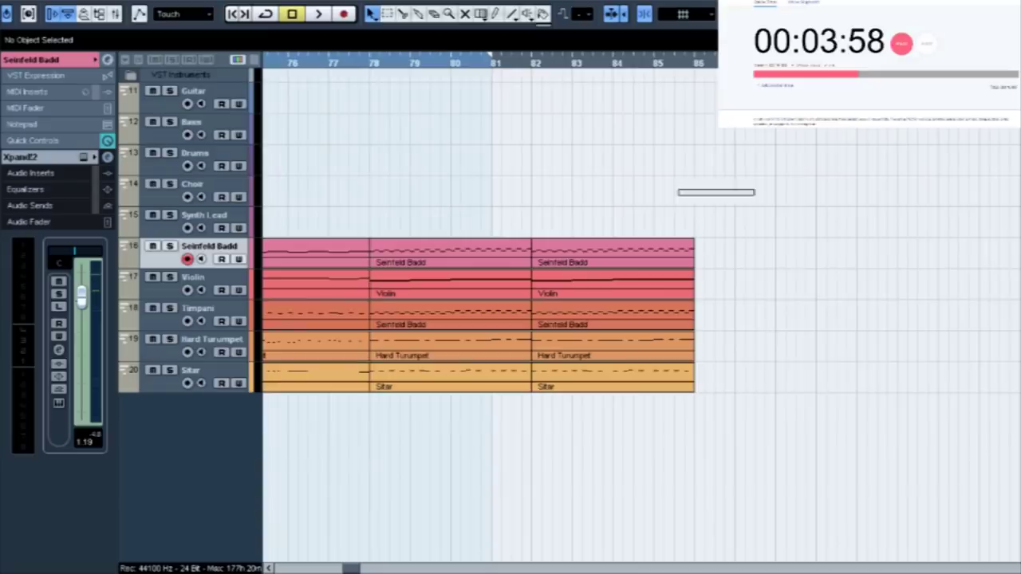
pyautogui.hscroll(3, 559, 319)
pyautogui.moveTo(481, 62); pyautogui.dragTo(472, 62)
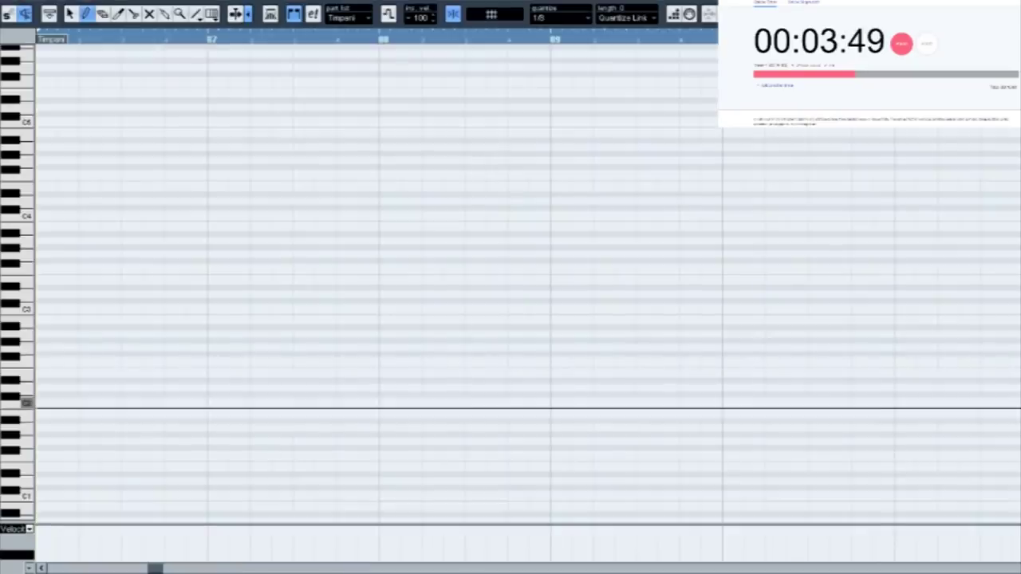
# Try a new Timpani melody from bar 86, opening with two C2 notes and a C3, and audition it
pyautogui.click(64, 401)
pyautogui.click(86, 401)
pyautogui.click(107, 308)
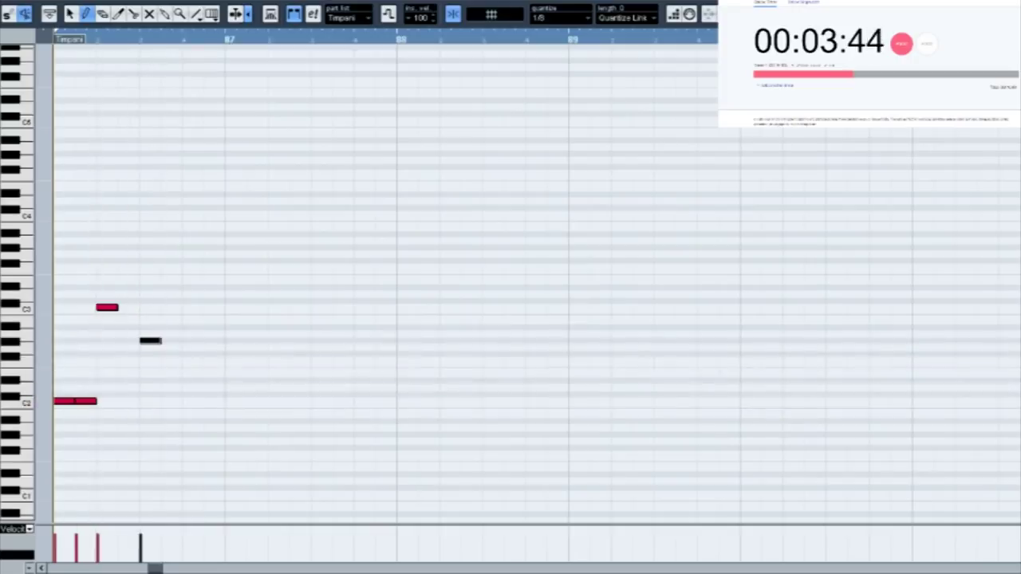
pyautogui.press('space')
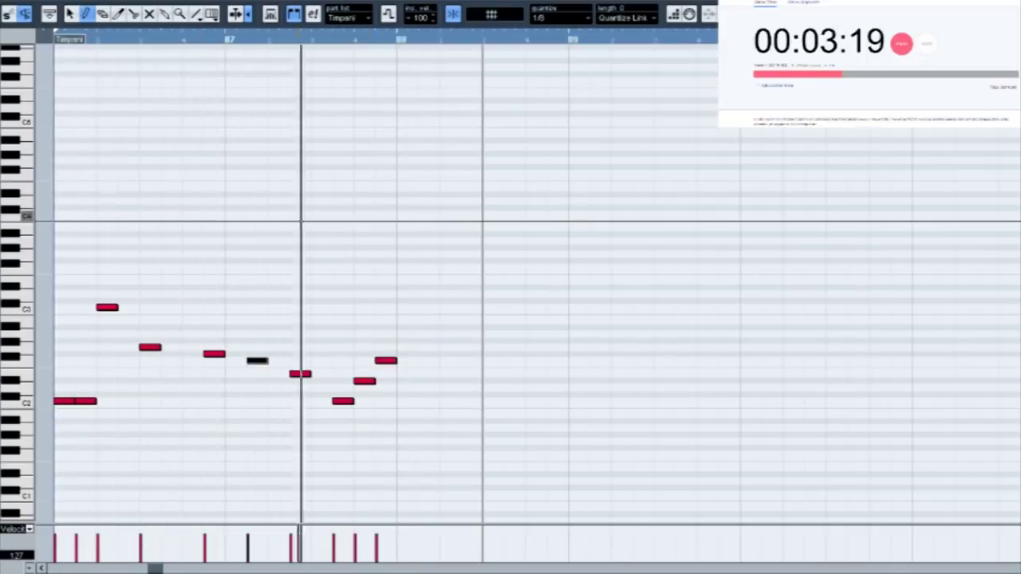
pyautogui.press('space')
pyautogui.press('Escape')
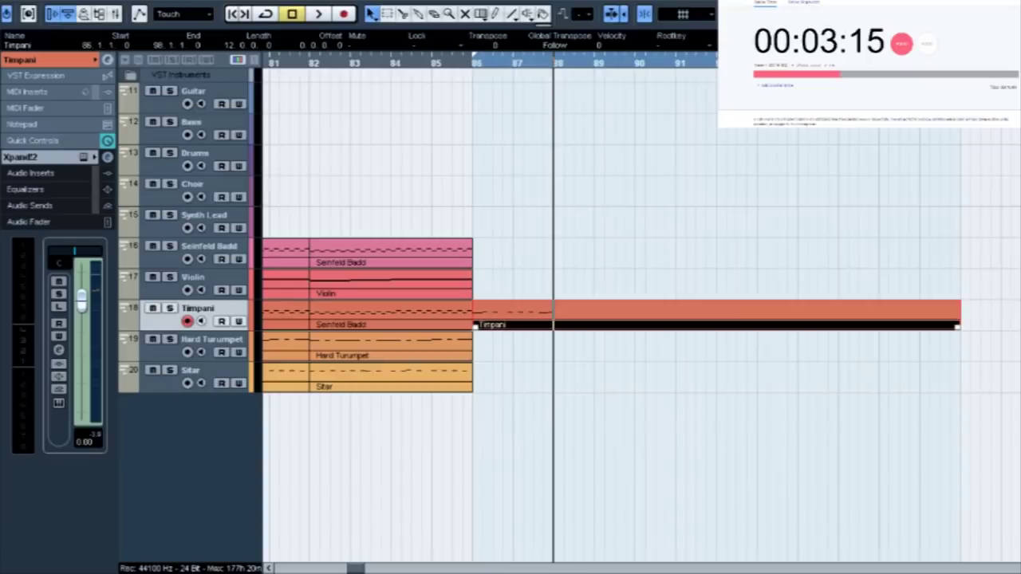
# Write a Violin melody in a new part from bar 86, starting C4, C4, C5, A#4, G#4, G4
pyautogui.press('KP_1')
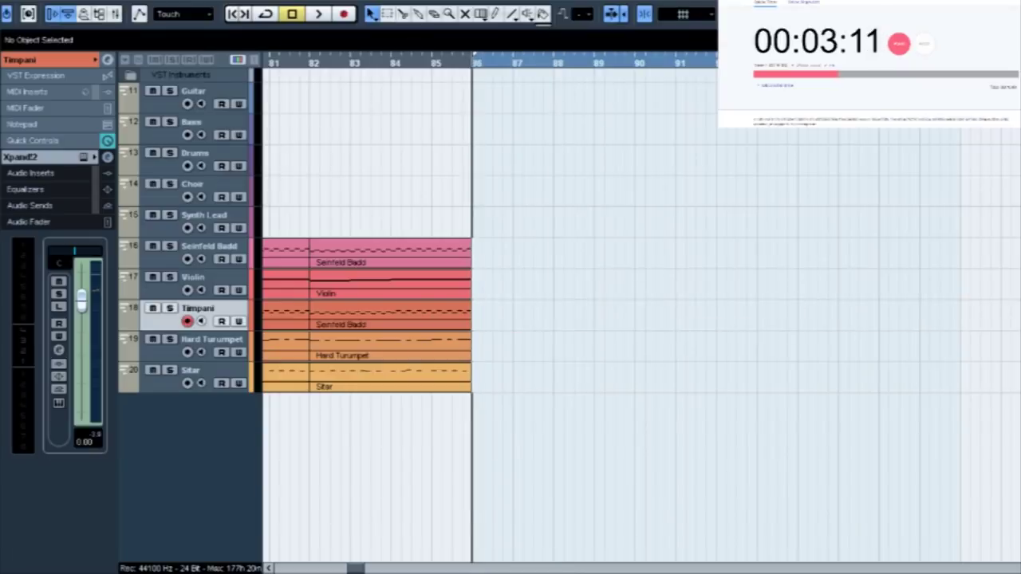
pyautogui.click(193, 278)
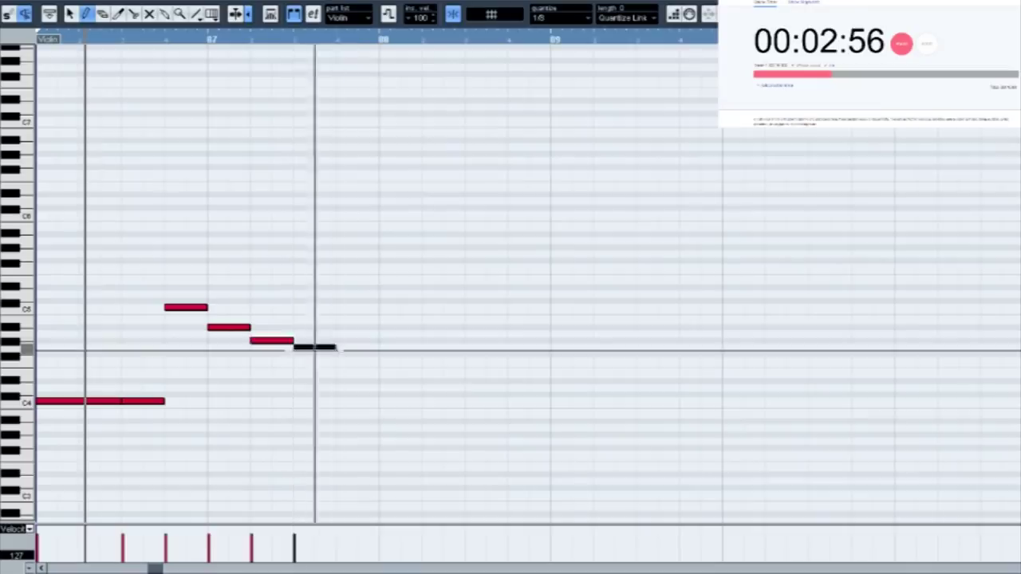
pyautogui.moveTo(338, 341); pyautogui.dragTo(378, 348)
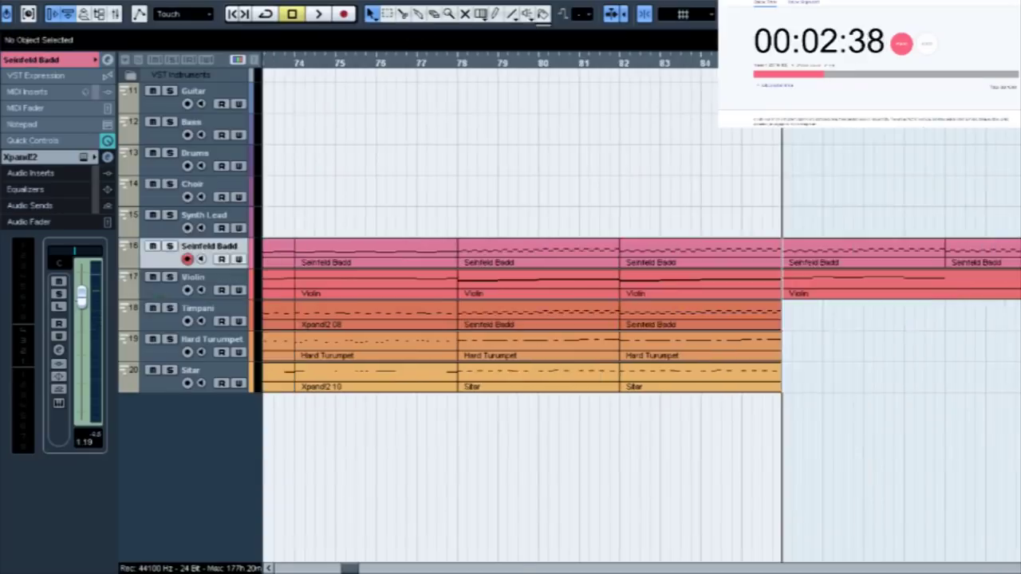
# Lower the bar 88 notes by eight semitones in the Seinfeld Badd part that starts at bar 86
pyautogui.doubleClick(864, 252)
pyautogui.scroll(-5, 341, 287)
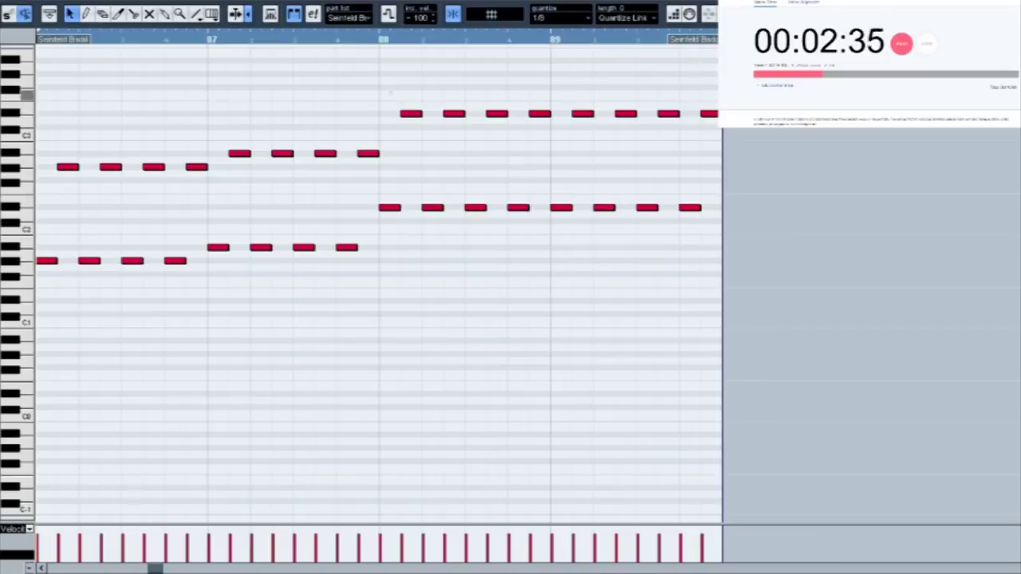
pyautogui.moveTo(391, 93); pyautogui.dragTo(538, 224)
pyautogui.press('Down')
pyautogui.press('Down')
pyautogui.press('Down')
pyautogui.press('Down')
pyautogui.press('Down')
pyautogui.press('Down')
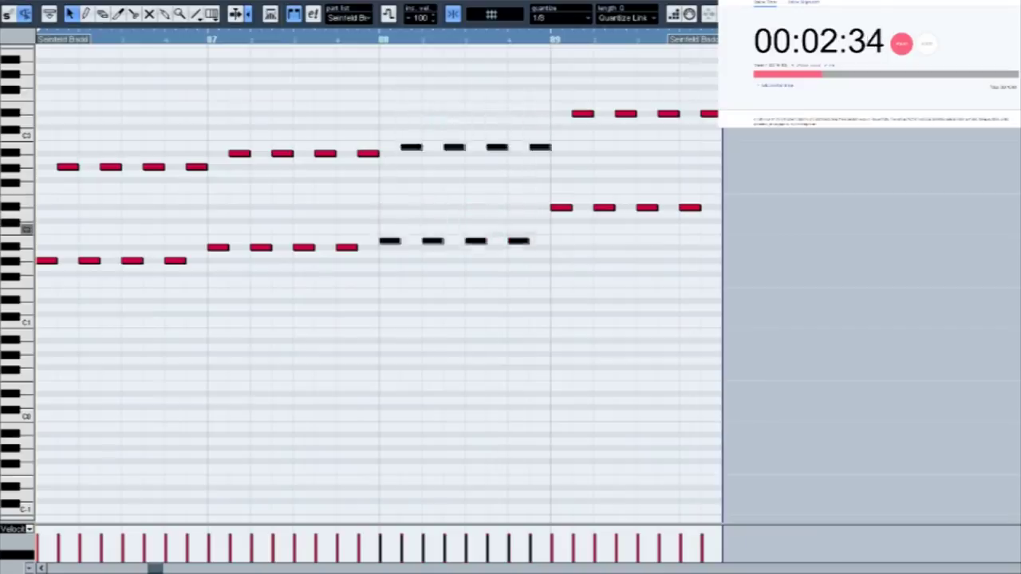
pyautogui.press('Down')
# Lower the bar 89 notes of the Seinfeld Badd part by three semitones and close its notes
pyautogui.moveTo(547, 83); pyautogui.dragTo(744, 212)
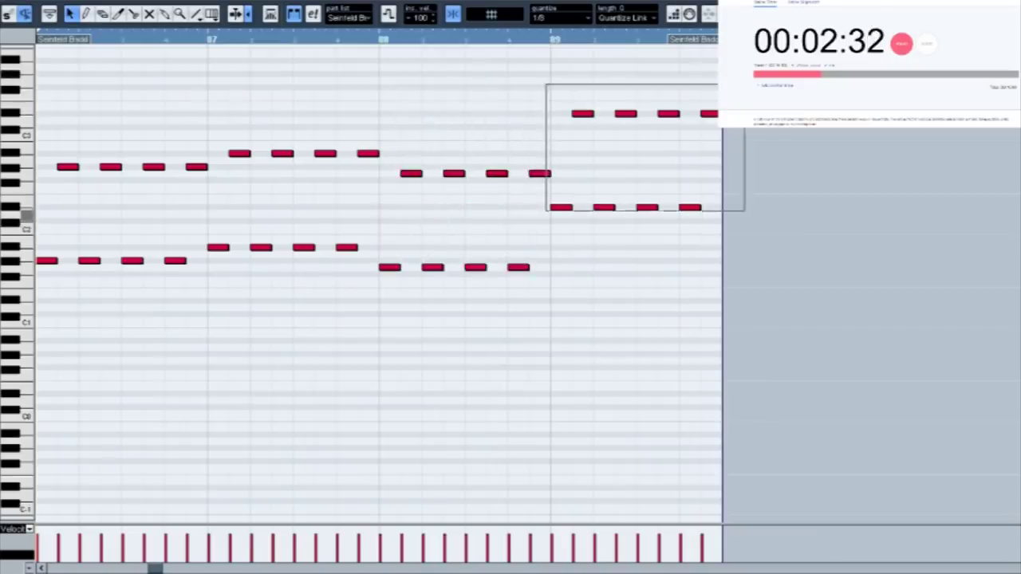
pyautogui.press('Down')
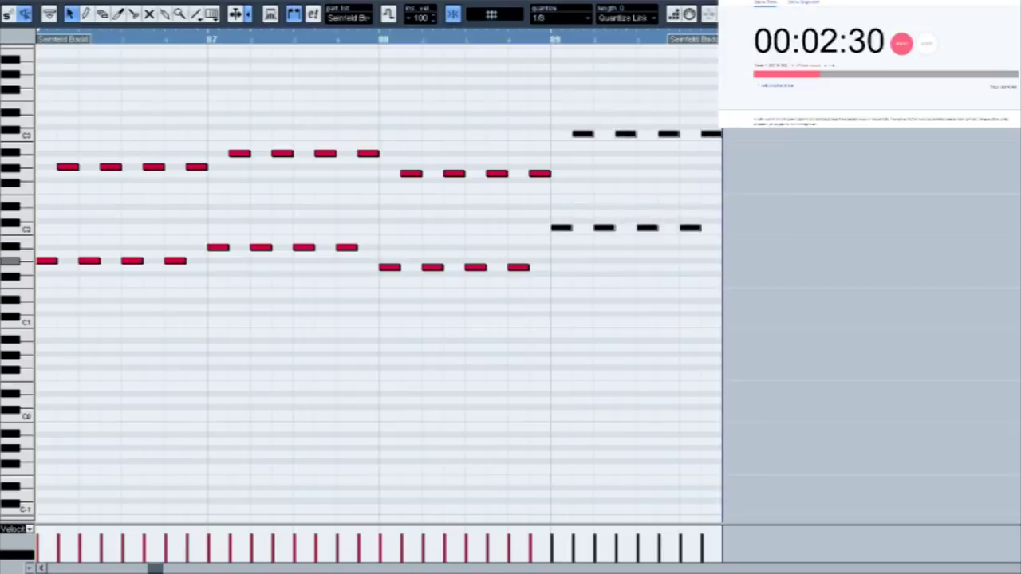
pyautogui.press('Return')
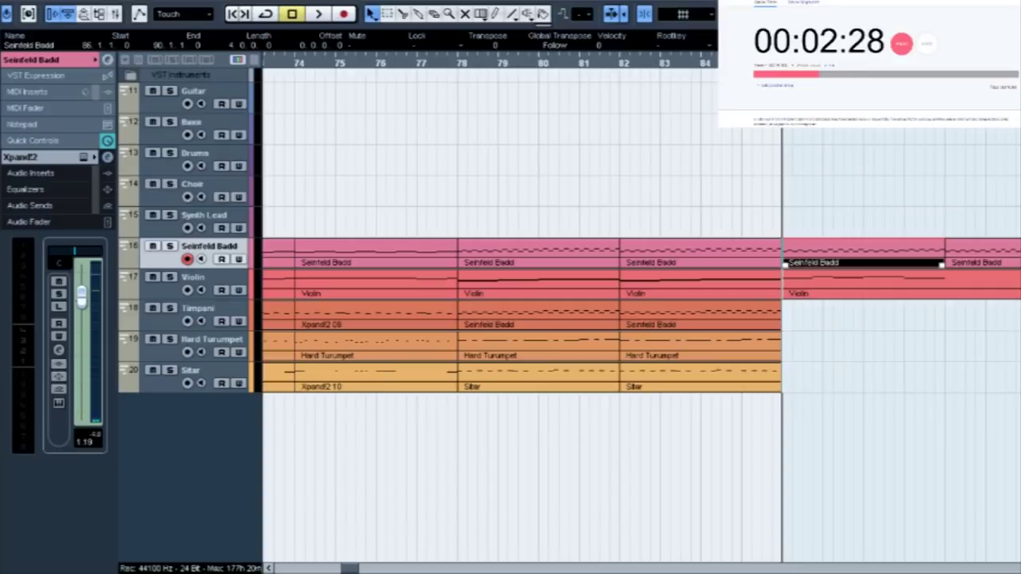
# Delete the Seinfeld Badd part at bar 90 and copy the bar 86 one onto the Timpani track at bar 86
pyautogui.click(983, 253)
pyautogui.press('Delete')
pyautogui.click(199, 309)
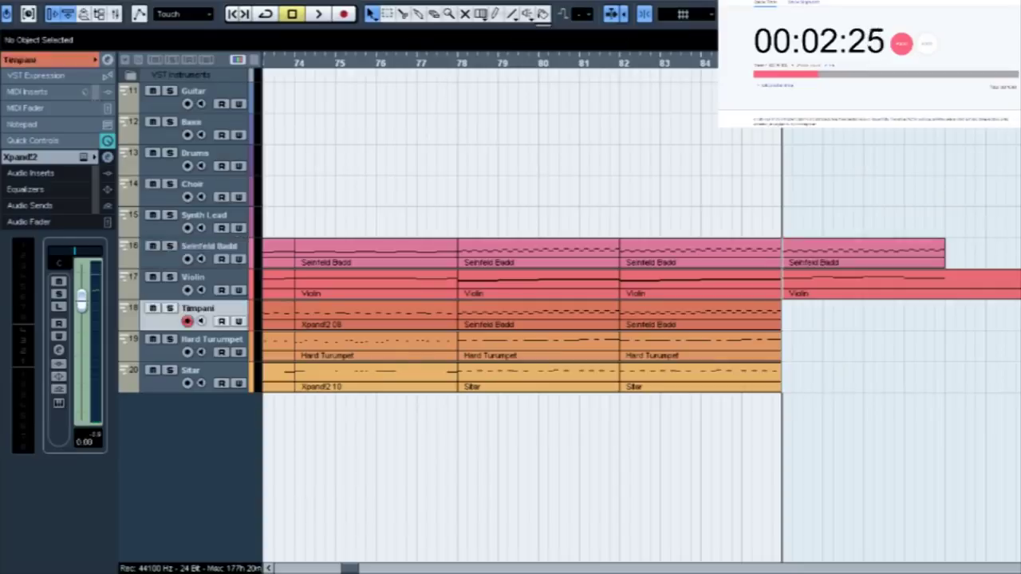
pyautogui.click(863, 253)
pyautogui.hotkey('ctrl', 'c')
pyautogui.hotkey('ctrl', 'v')
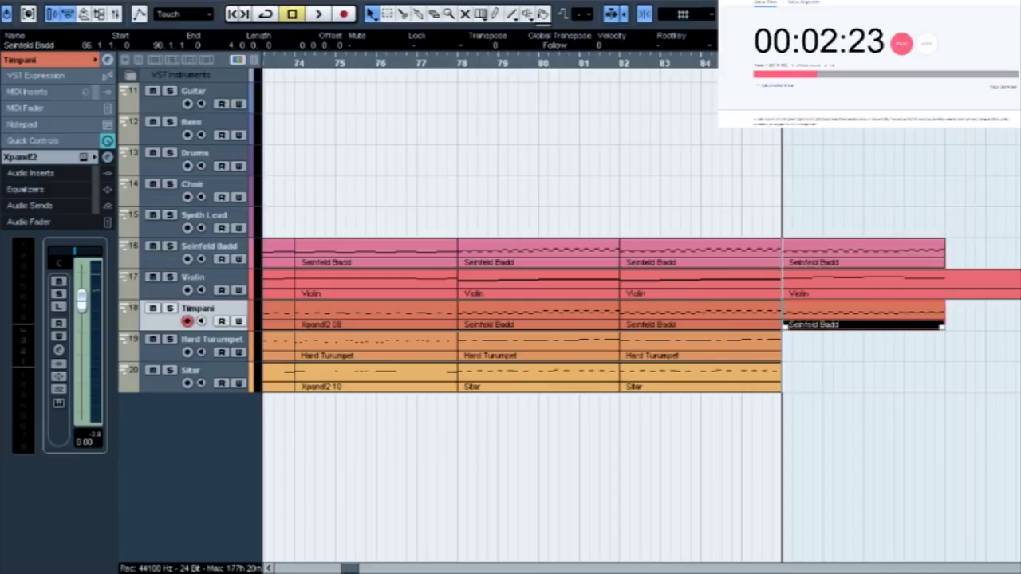
# Copy the bar 86 Violin part onto the Sitar and Hard Turumpet tracks at the same position
pyautogui.hscroll(3, 638, 319)
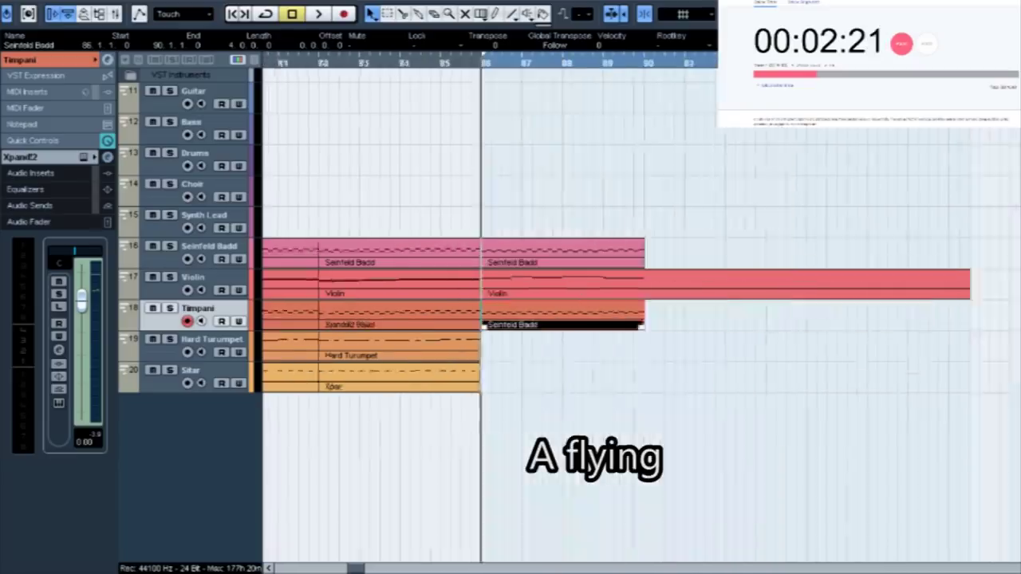
pyautogui.click(200, 371)
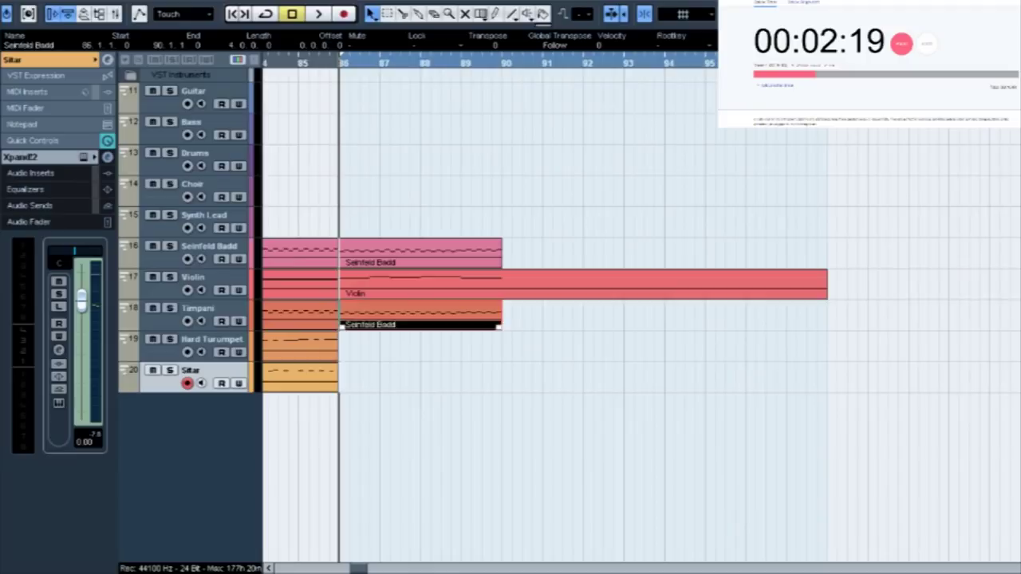
pyautogui.click(558, 284)
pyautogui.hotkey('ctrl', 'v')
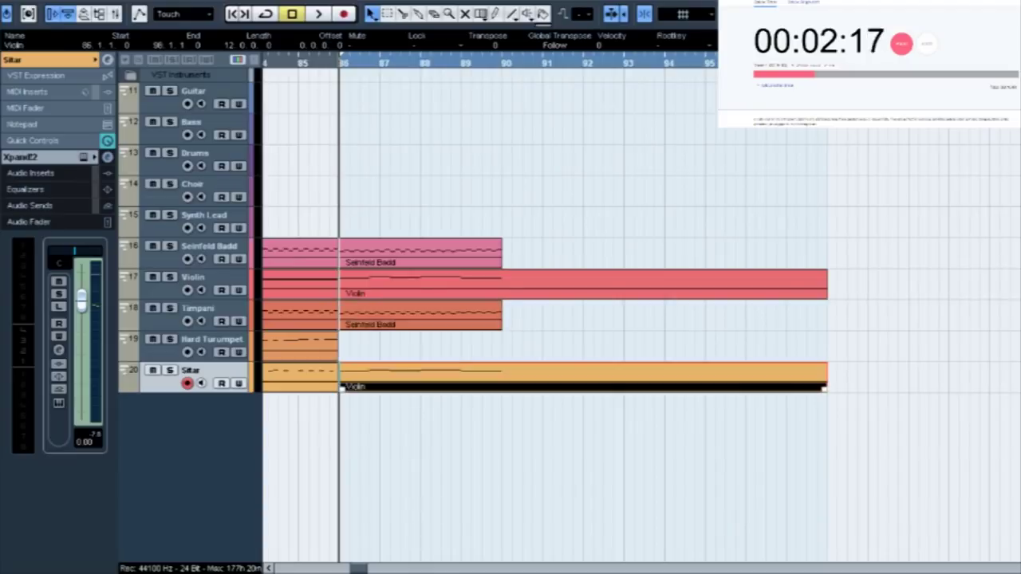
pyautogui.click(200, 341)
pyautogui.press('space')
pyautogui.click(559, 283)
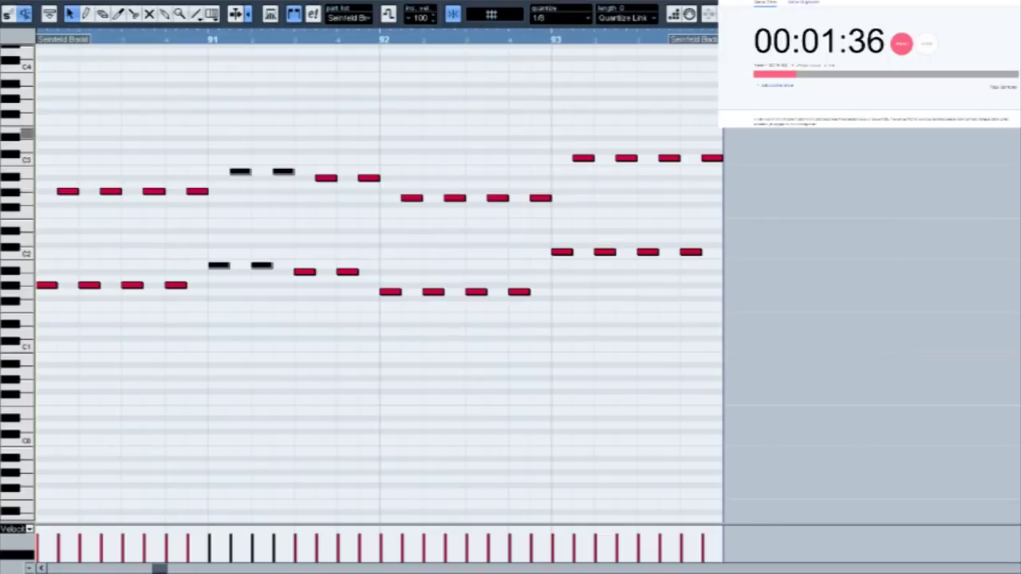
# In the Seinfeld Badd part at bar 90, lower bar 91's second half by three semitones and raise bar 92 by five, its second half by seven
pyautogui.moveTo(382, 280); pyautogui.dragTo(382, 280)
pyautogui.press('Down')
pyautogui.moveTo(399, 130); pyautogui.dragTo(547, 274)
pyautogui.press('Up')
pyautogui.press('Up')
pyautogui.press('Up')
pyautogui.press('Up')
pyautogui.press('Up')
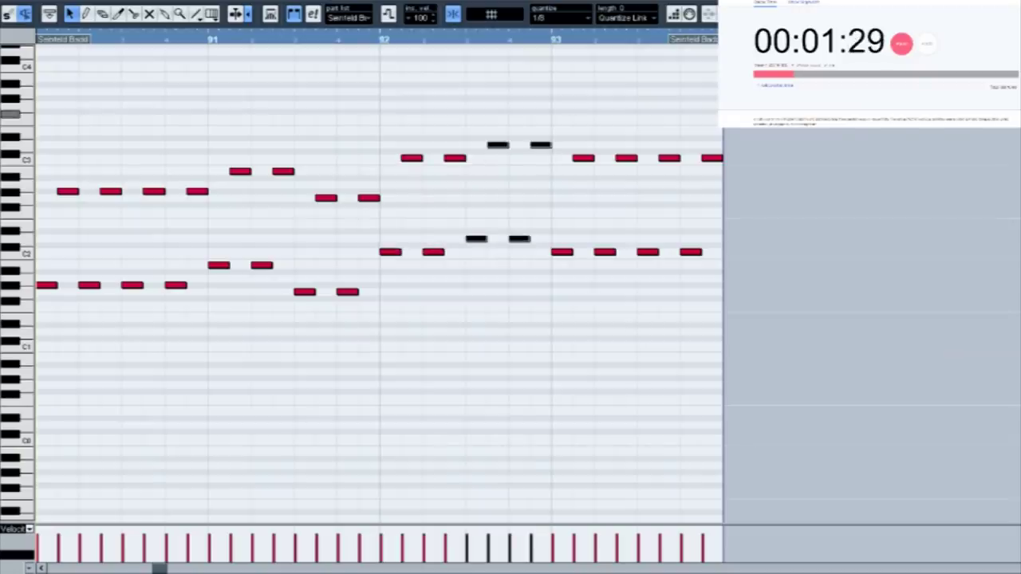
# Raise the bar 93 notes of the Seinfeld Badd part at bar 90 by three semitones
pyautogui.moveTo(723, 281); pyautogui.dragTo(723, 281)
pyautogui.press('Up')
pyautogui.press('Up')
pyautogui.press('Up')
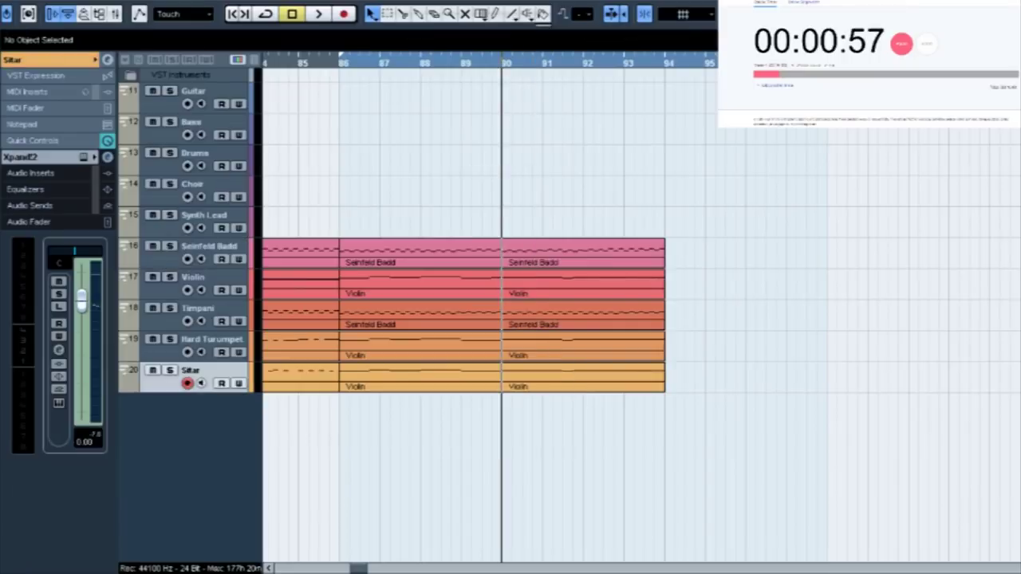
# Create a new Sitar part ending at bar 98 and trim its start to bar 94
pyautogui.press('End')
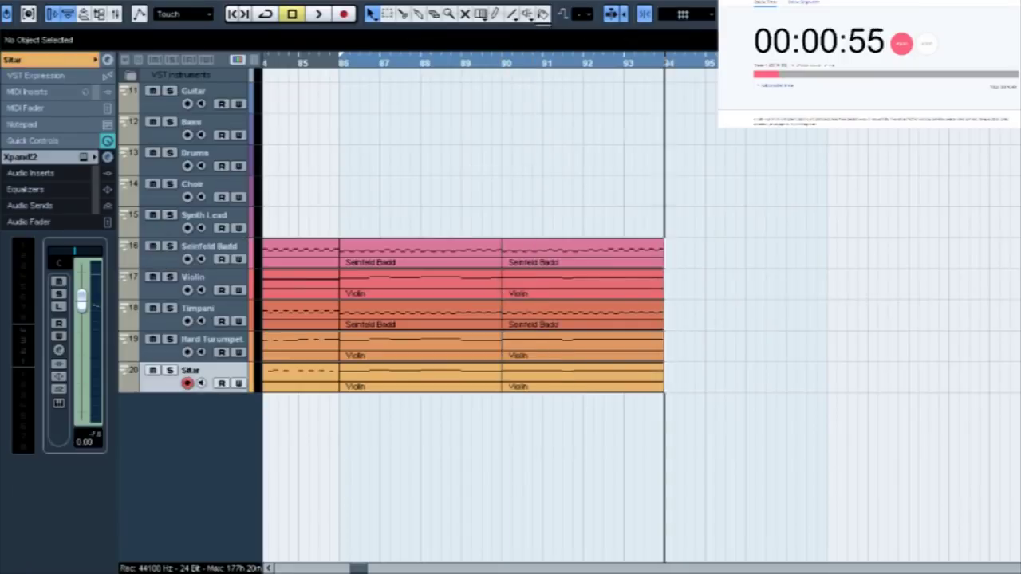
pyautogui.doubleClick(746, 377)
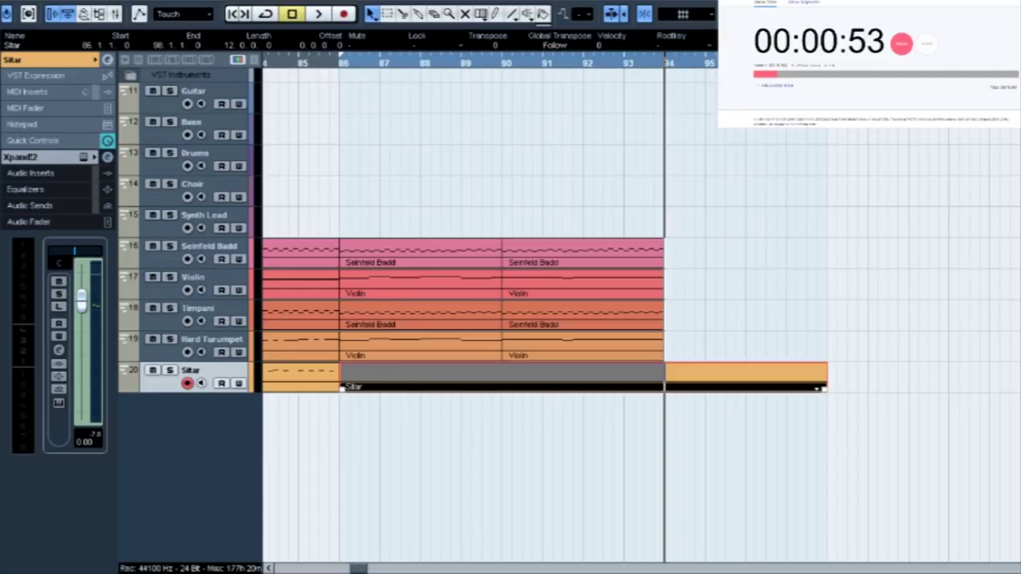
pyautogui.moveTo(342, 389); pyautogui.dragTo(666, 388)
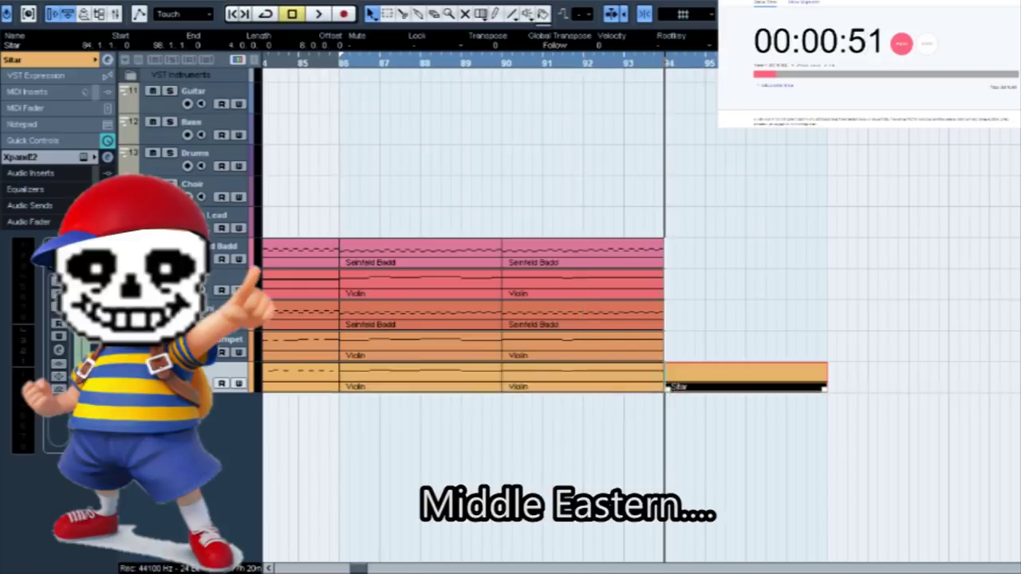
# Write a sixteenth-note Sitar melody from bar 94 with the notes C3, C3, C4, G3, F#3, F3 and D#3
pyautogui.doubleClick(694, 375)
pyautogui.scroll(-6, 694, 375)
pyautogui.scroll(-1, 551, 17)
pyautogui.click(62, 328)
pyautogui.click(84, 234)
pyautogui.click(116, 267)
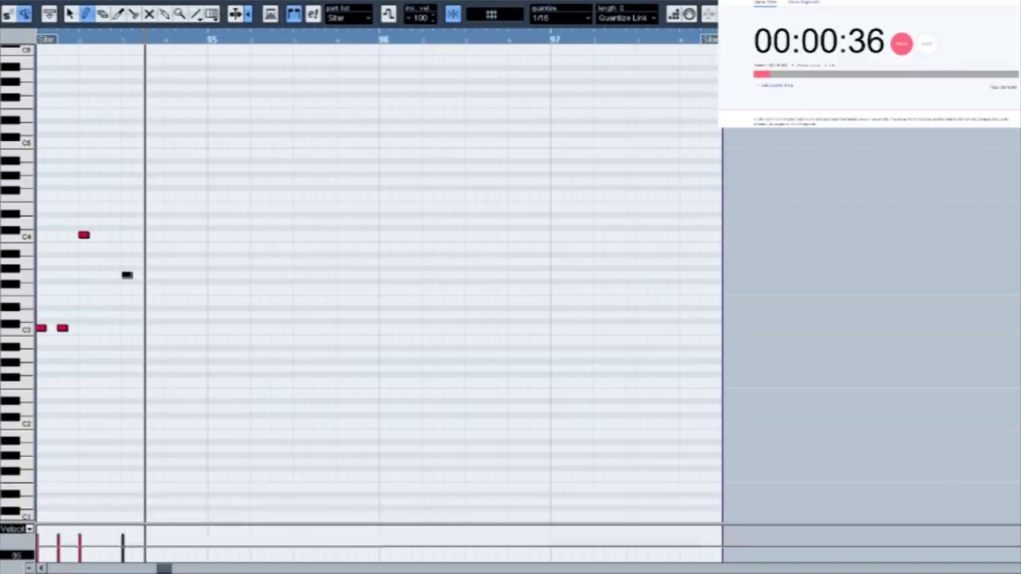
pyautogui.hscroll(-5, 375, 279)
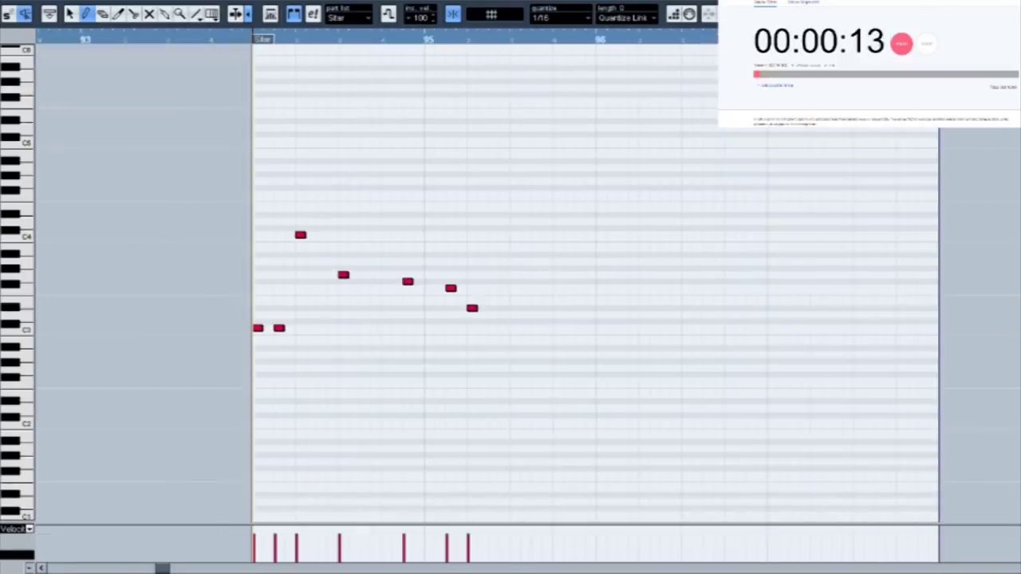
# Move the Sitar melody's last D#3 an eighth note later and continue bar 95 with sixteenth notes C3, D#3 and F3
pyautogui.press('space')
pyautogui.press('space')
pyautogui.moveTo(472, 307); pyautogui.dragTo(483, 307)
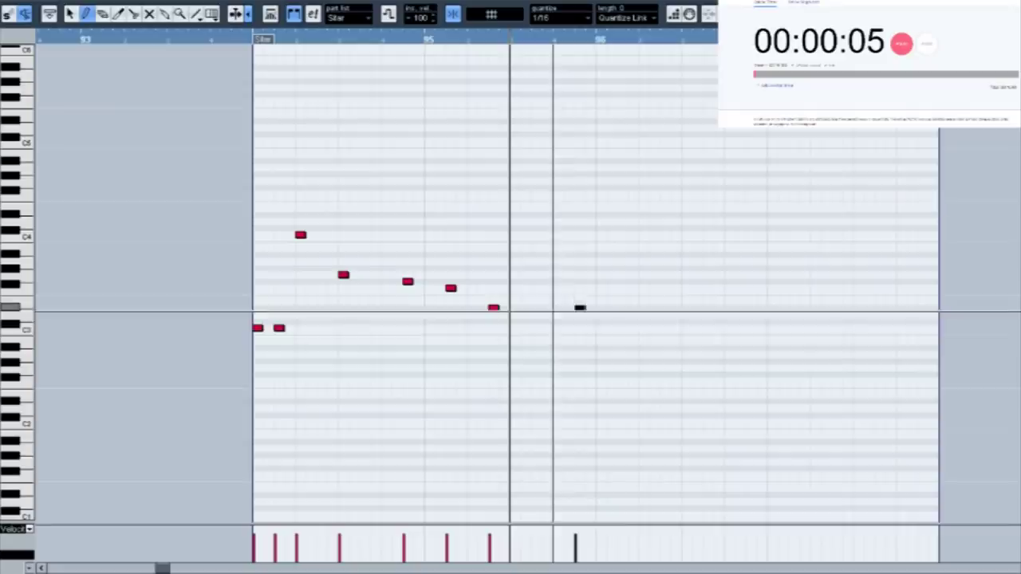
pyautogui.click(556, 328)
pyautogui.click(536, 349)
pyautogui.moveTo(536, 348)
pyautogui.mouseDown()
pyautogui.moveTo(536, 328)
pyautogui.moveTo(559, 327)
pyautogui.moveTo(559, 308)
pyautogui.moveTo(579, 302)
pyautogui.moveTo(579, 288)
pyautogui.mouseUp()
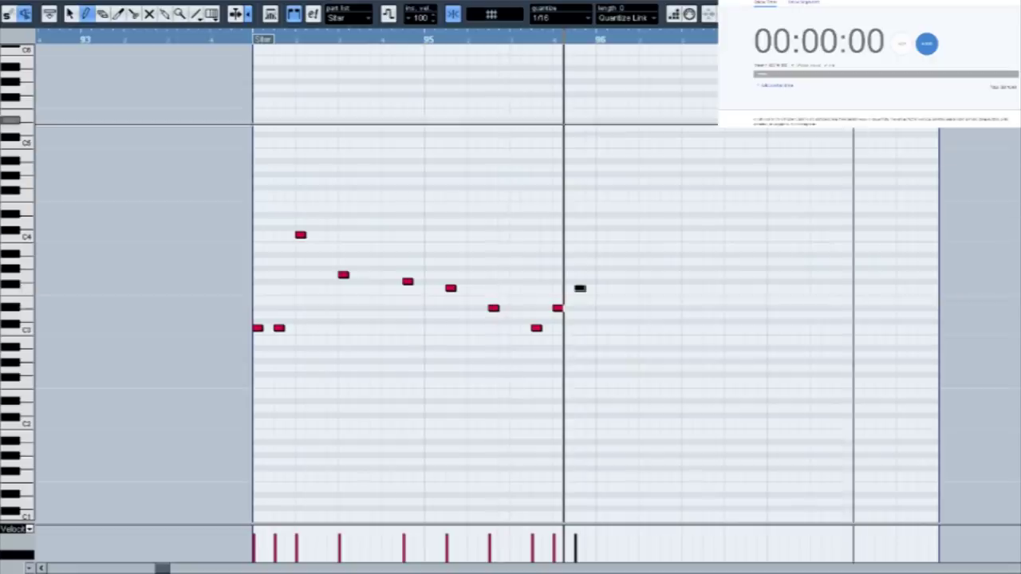
pyautogui.press('Return')
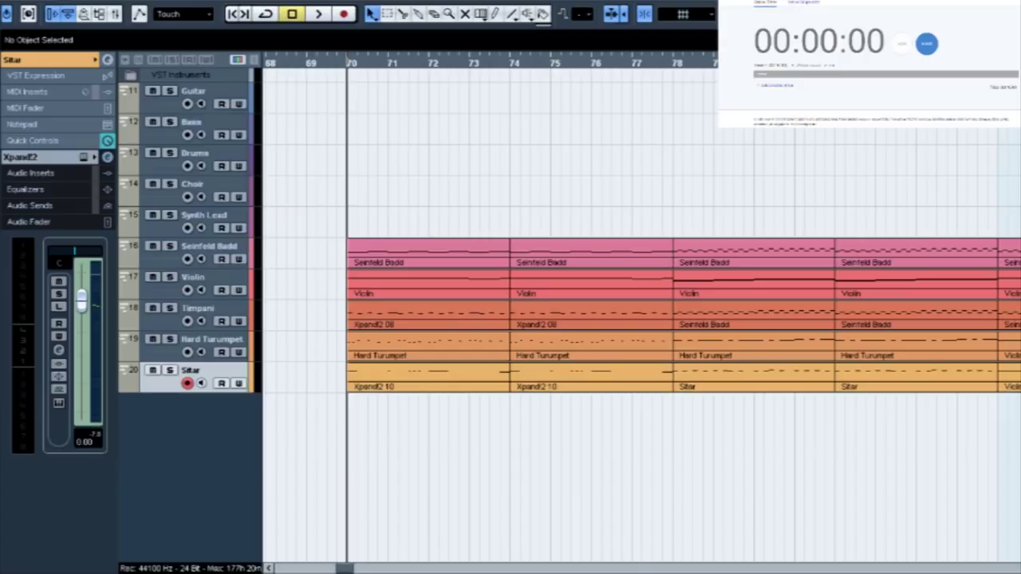
# Play the arrangement from bar 70, and position the copy of the Sitar part at bar 102
pyautogui.press('space')
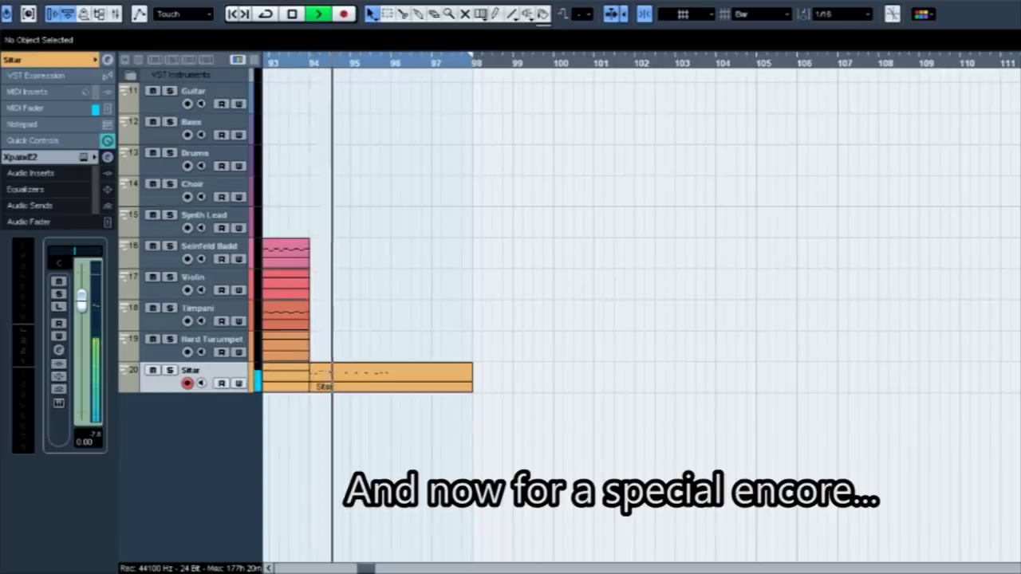
pyautogui.press('space')
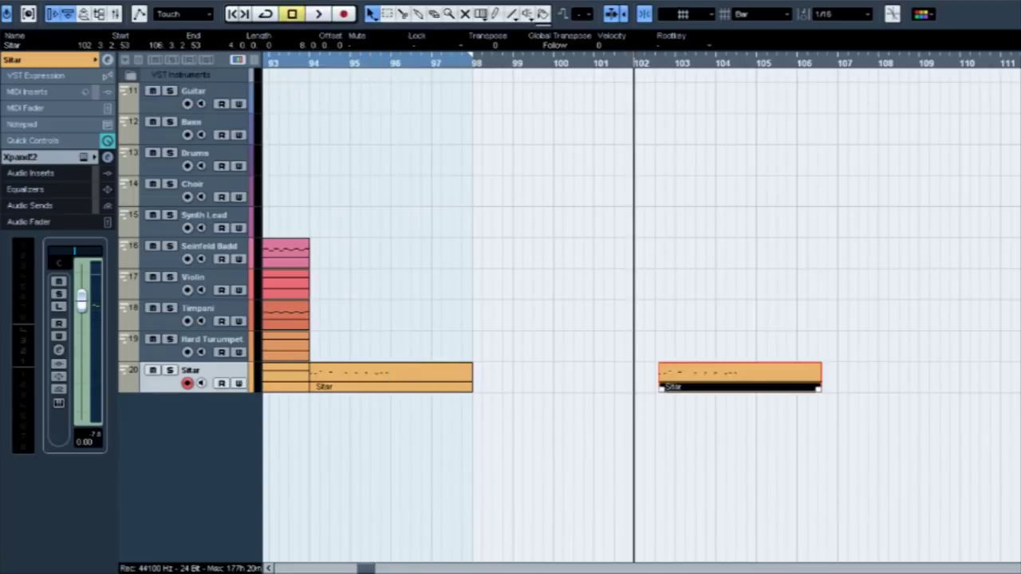
pyautogui.moveTo(702, 375); pyautogui.dragTo(678, 374)
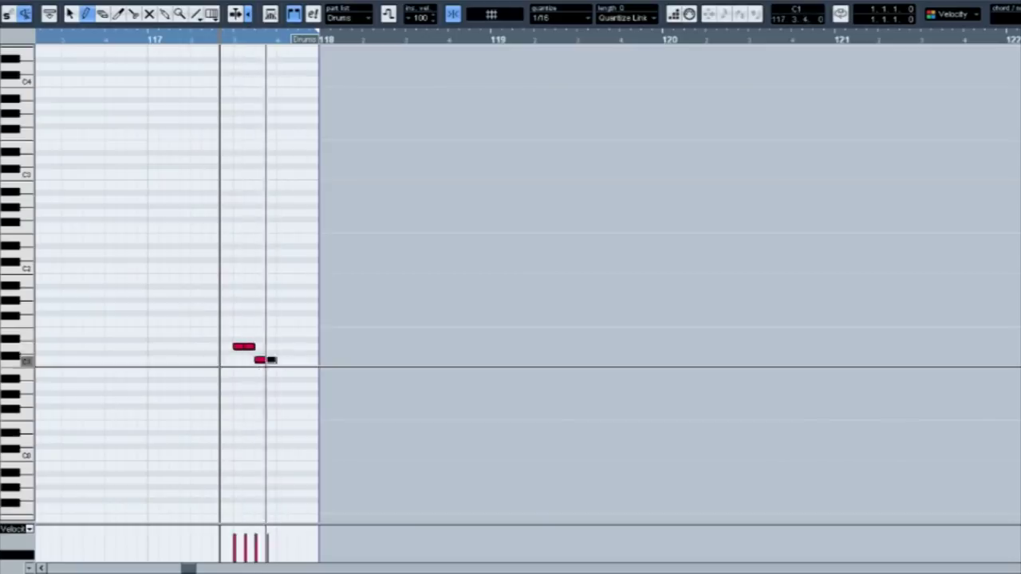
# Complete the Drums fill at the end of bar 117 with sixteenth notes D1, D1, C1 and C1
pyautogui.click(282, 348)
pyautogui.click(292, 348)
pyautogui.click(303, 361)
pyautogui.click(313, 362)
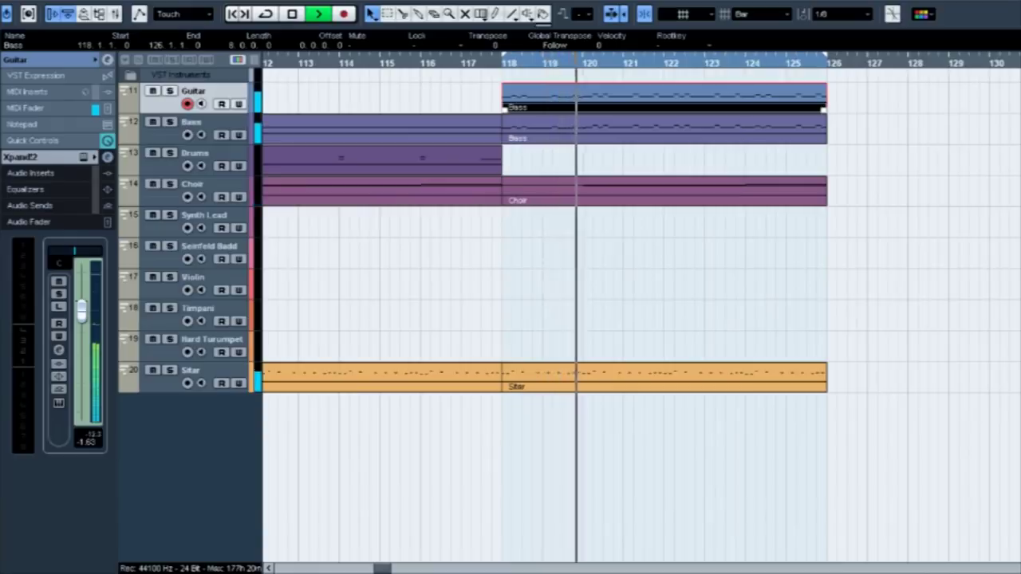
# Copy the Choir part at bar 118 to the Violin track and play it back
pyautogui.press('space')
pyautogui.click(664, 192)
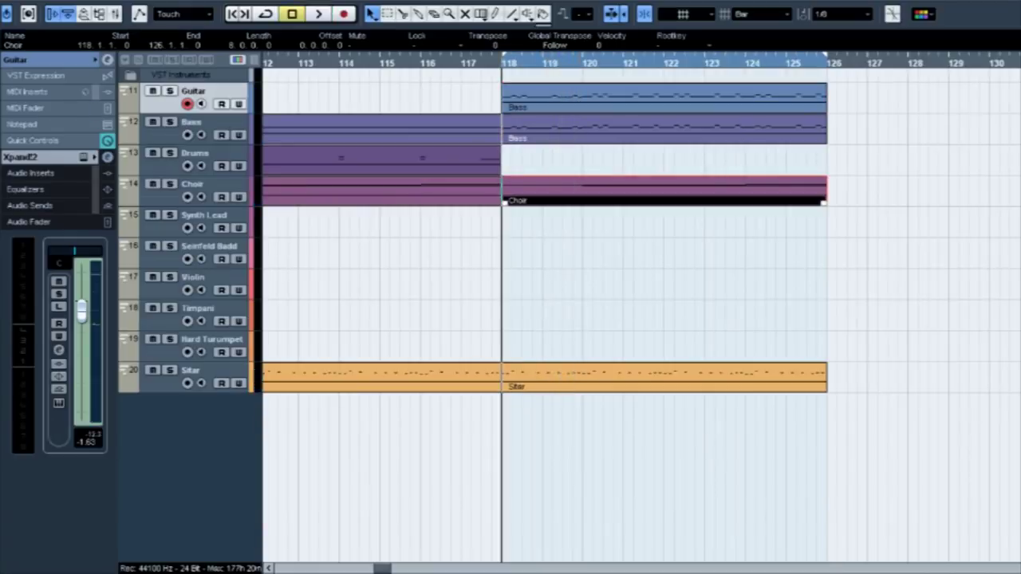
pyautogui.press('Down')
pyautogui.press('Down')
pyautogui.press('Down')
pyautogui.hotkey('ctrl', 'v')
pyautogui.press('space')
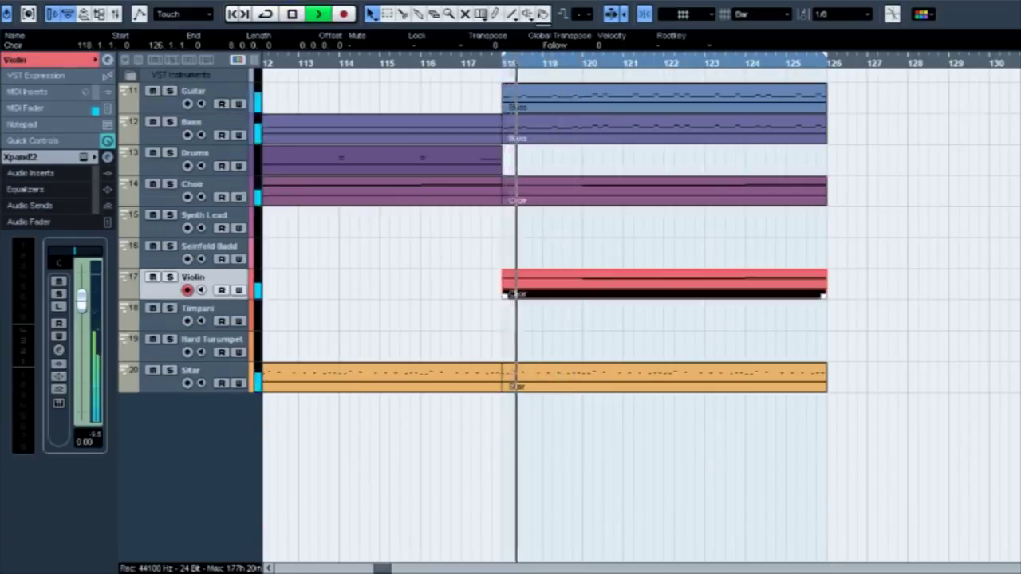
pyautogui.press('space')
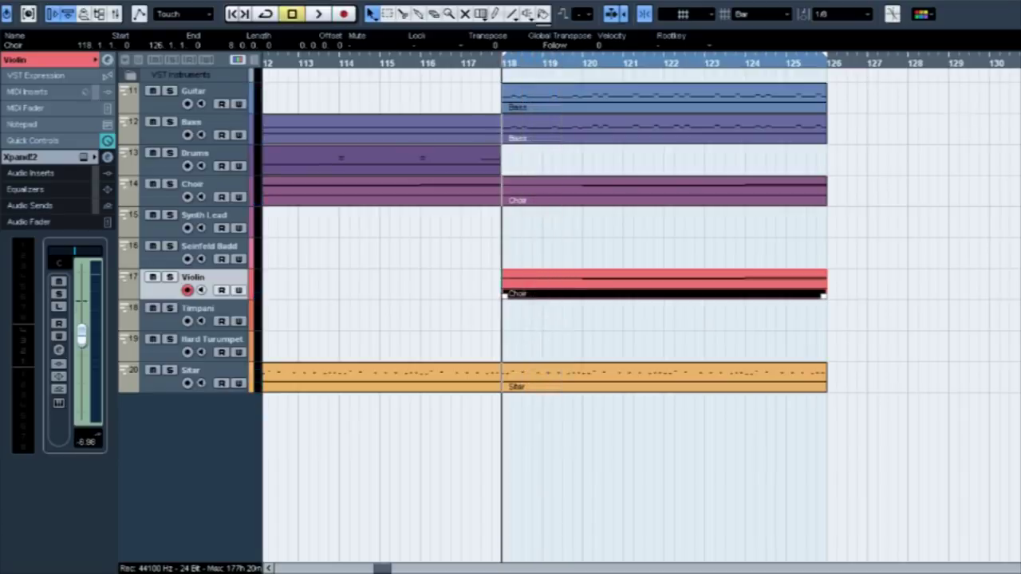
# Create a Timpani part at bar 118 and fill it with eighth-length notes alternating C#5 and C#4 on every beat
pyautogui.doubleClick(199, 308)
pyautogui.doubleClick(574, 315)
pyautogui.doubleClick(575, 315)
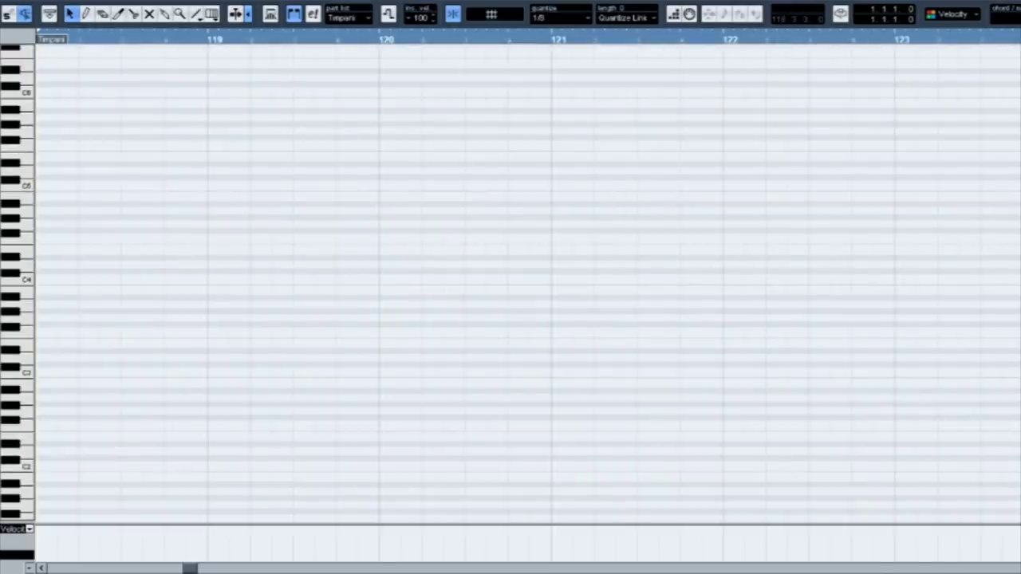
pyautogui.click(86, 14)
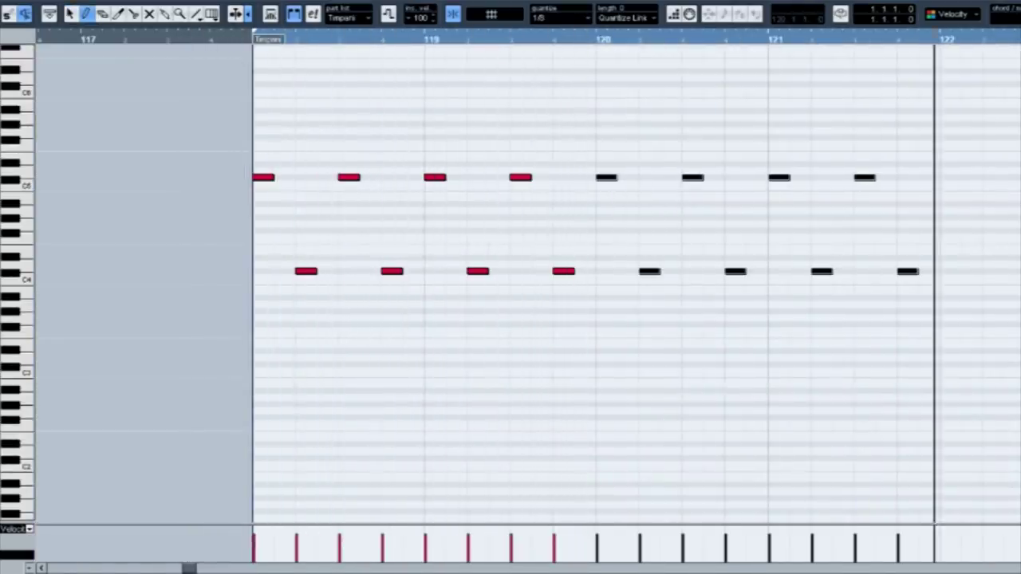
pyautogui.hotkey('ctrl', 'a')
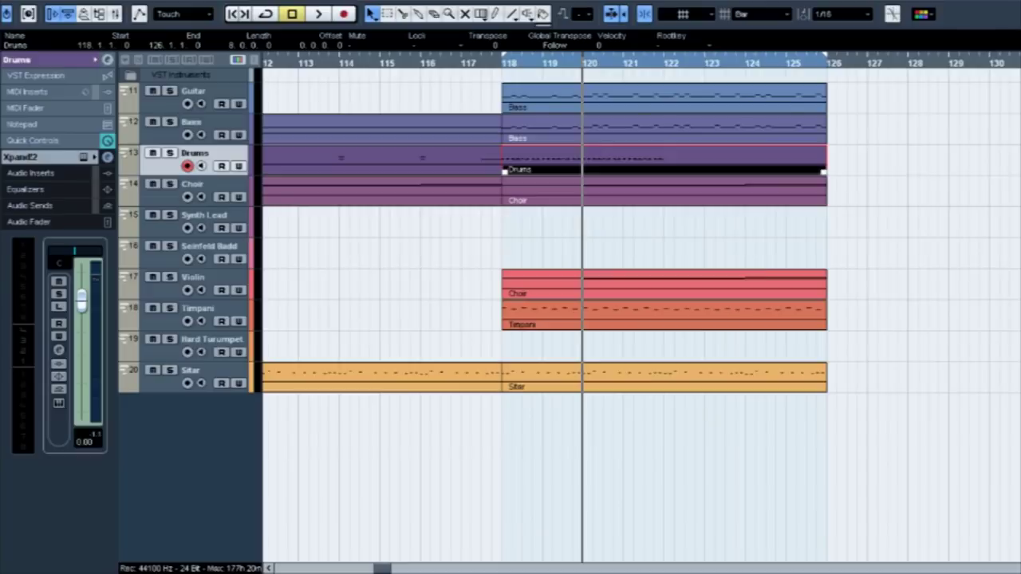
# Shorten the Drums part at bar 118 to end at bar 122 and paste a copy of it at bar 122
pyautogui.moveTo(827, 171); pyautogui.dragTo(664, 173)
pyautogui.click(664, 62)
pyautogui.hotkey('ctrl', 'v')
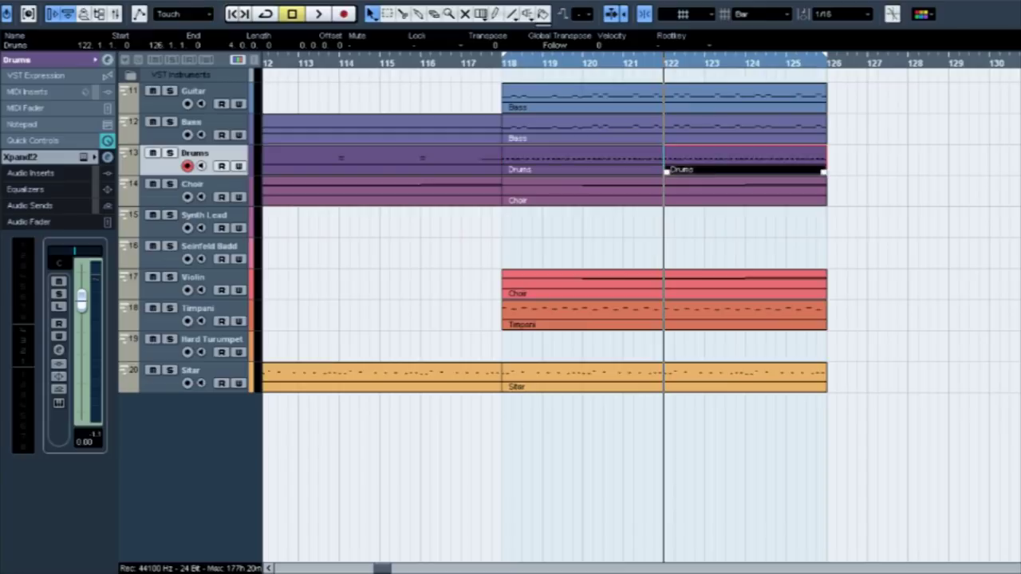
# Audition the Hard Turumpet part in solo from bar 118, and play back the encore with all tracks from bar 102
pyautogui.click(503, 62)
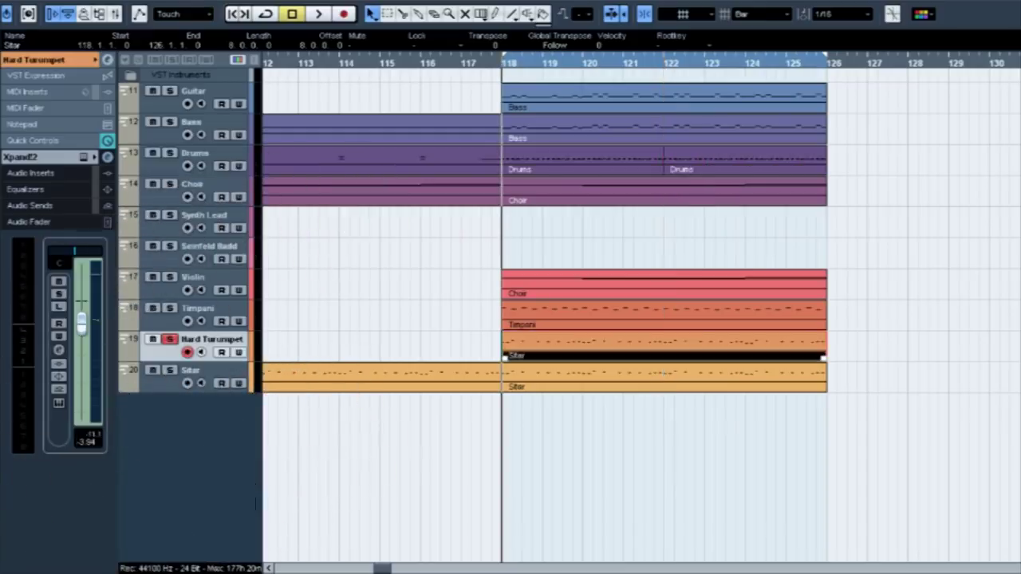
pyautogui.press('s')
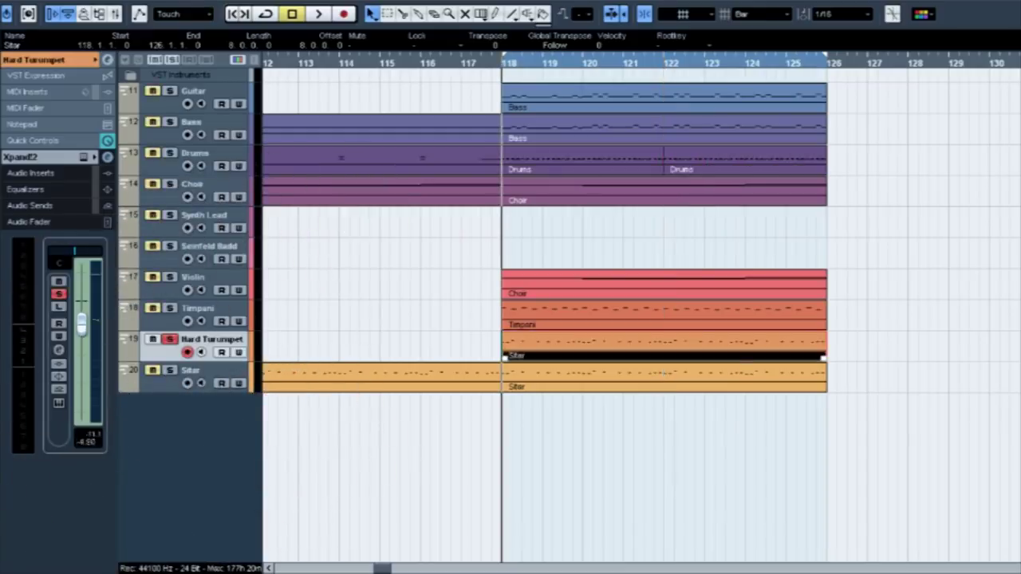
pyautogui.press('space')
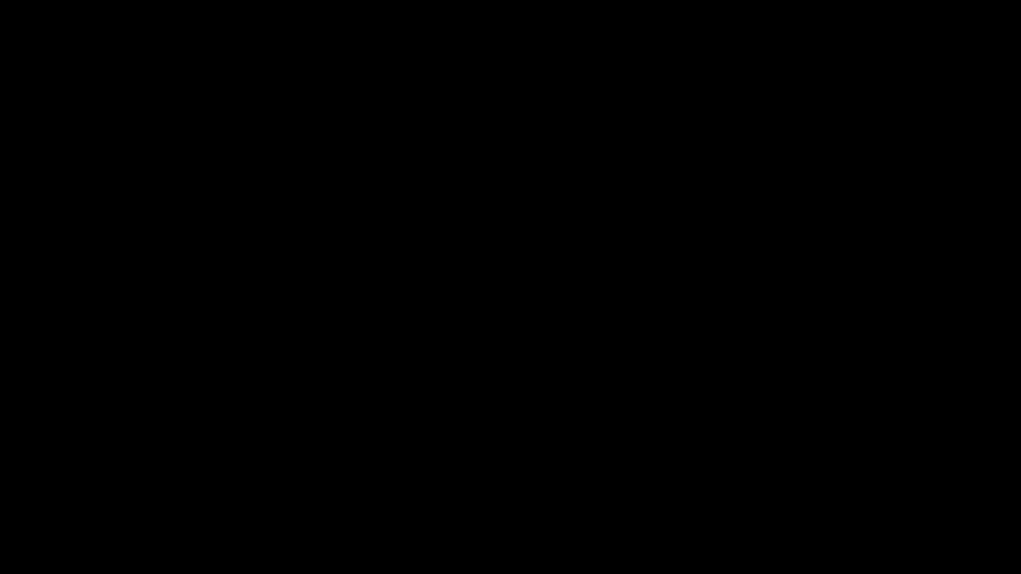
pyautogui.press('space')
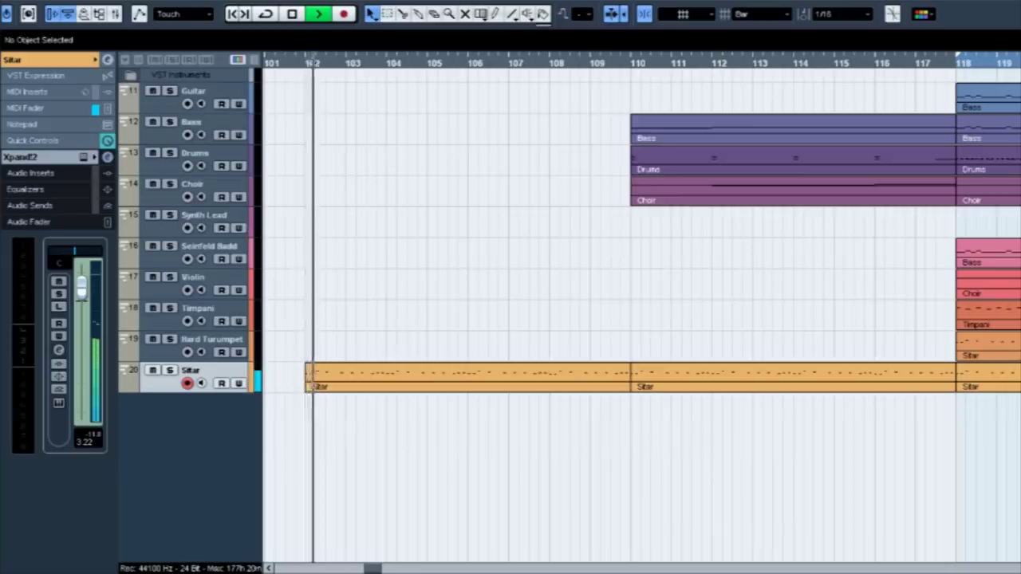